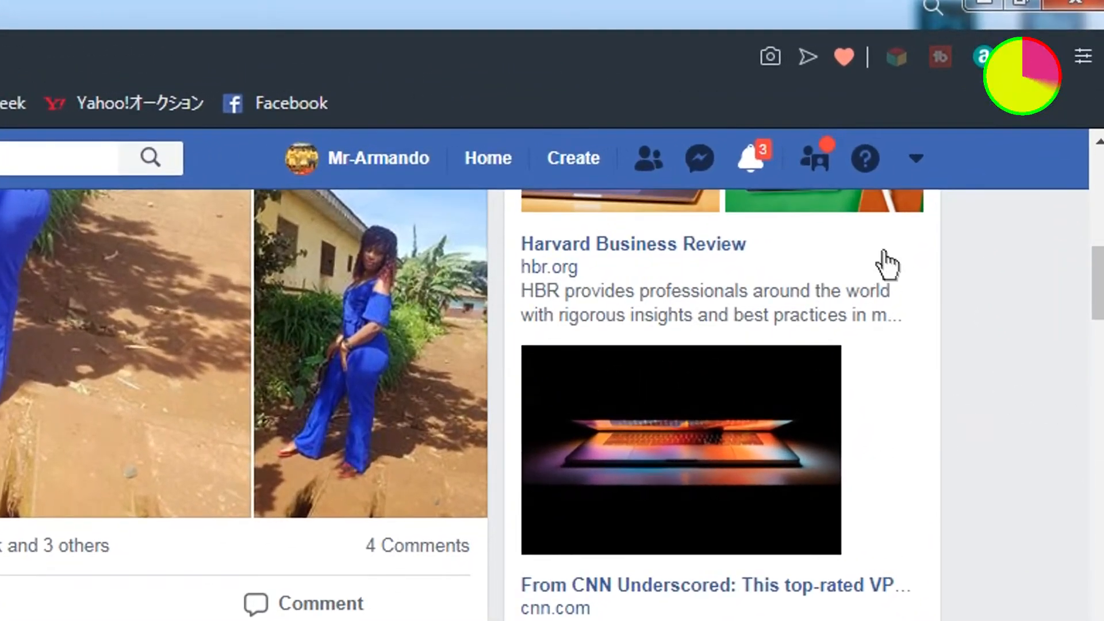
# - Open the Armando Media page from the full list of your pages
pyautogui.click(917, 159)
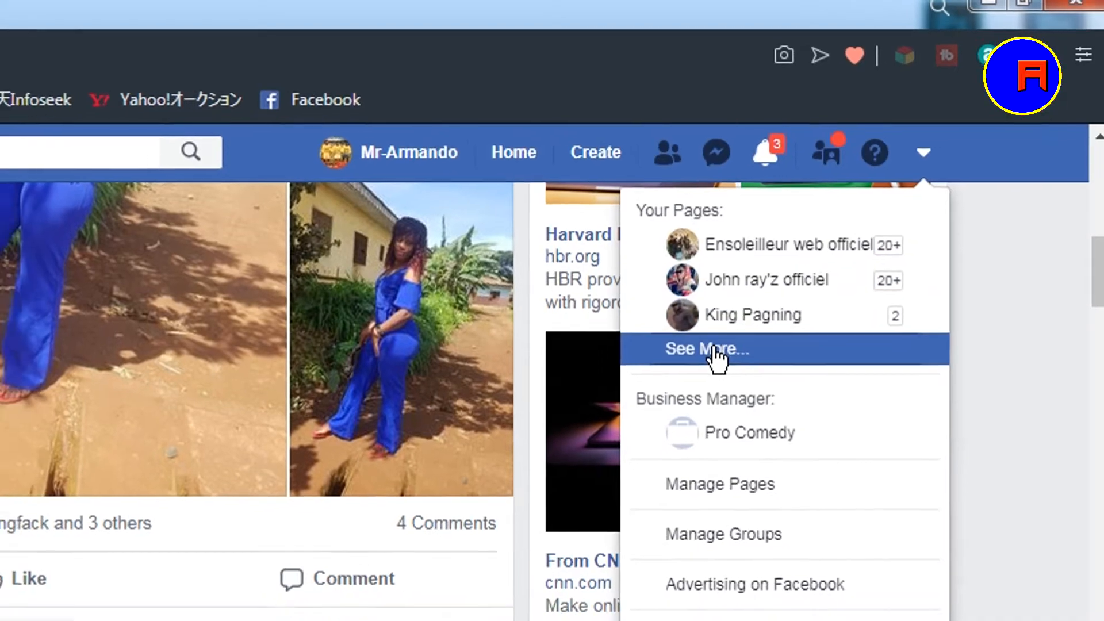
pyautogui.click(703, 368)
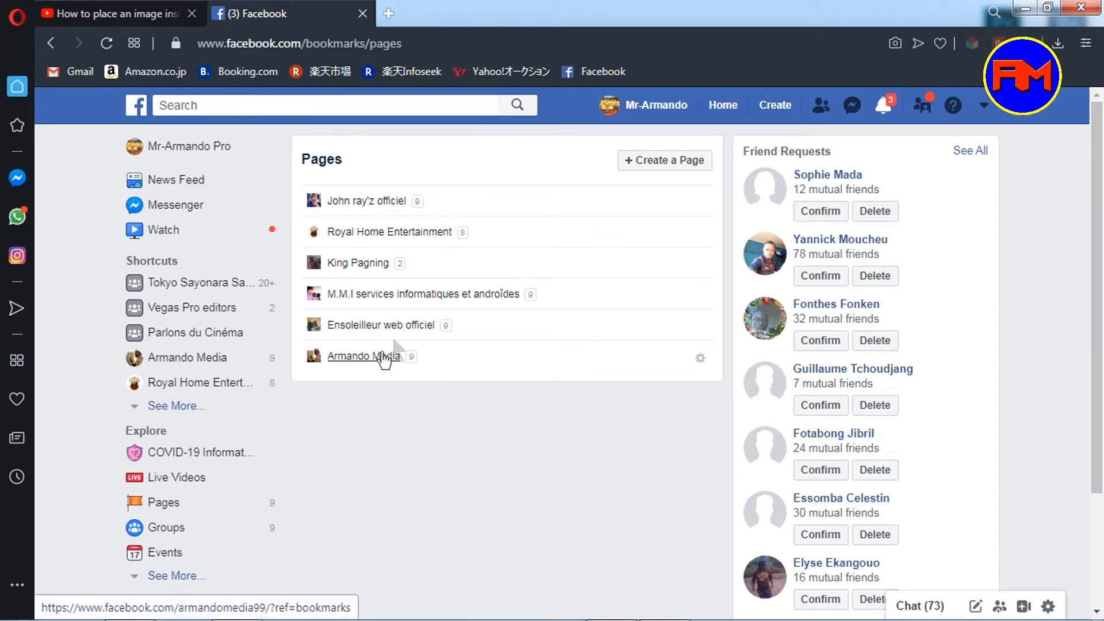
pyautogui.click(337, 360)
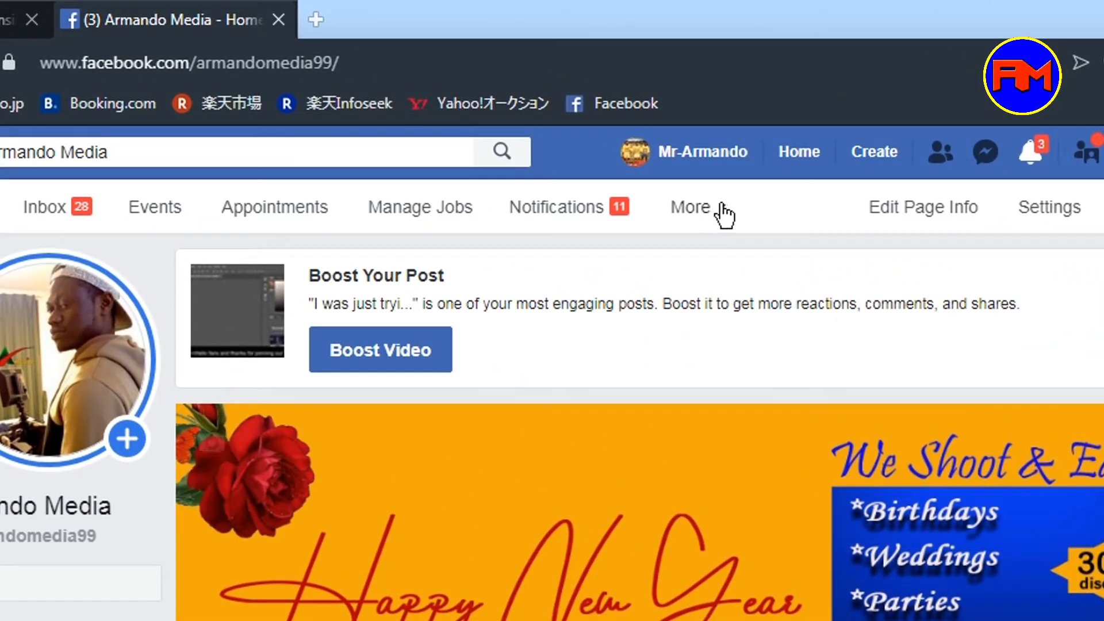
# - Open the page's Publishing Tools and launch Creator Studio from there
pyautogui.click(721, 212)
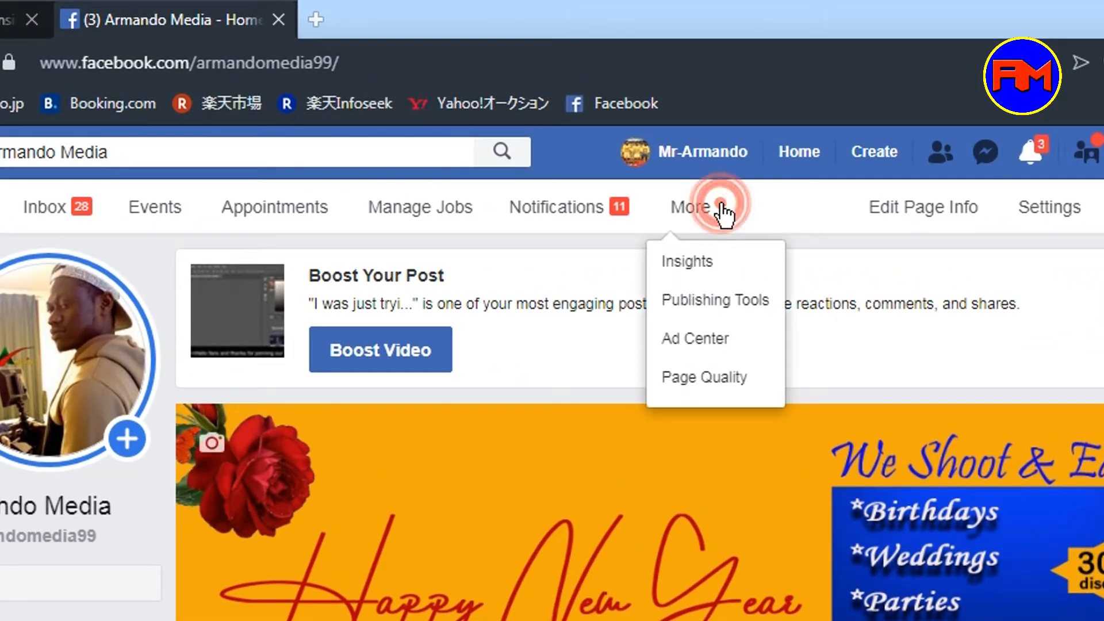
pyautogui.click(713, 300)
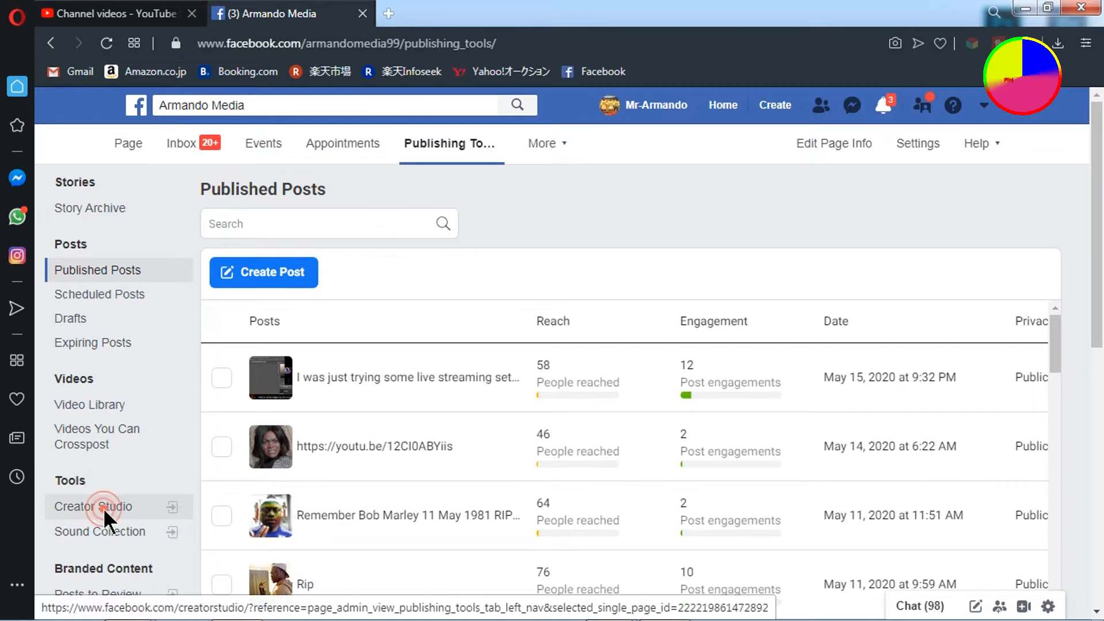
pyautogui.click(100, 509)
# - Start a new video post and set its title to How to place an image inside a shape in photoshop
pyautogui.click(130, 167)
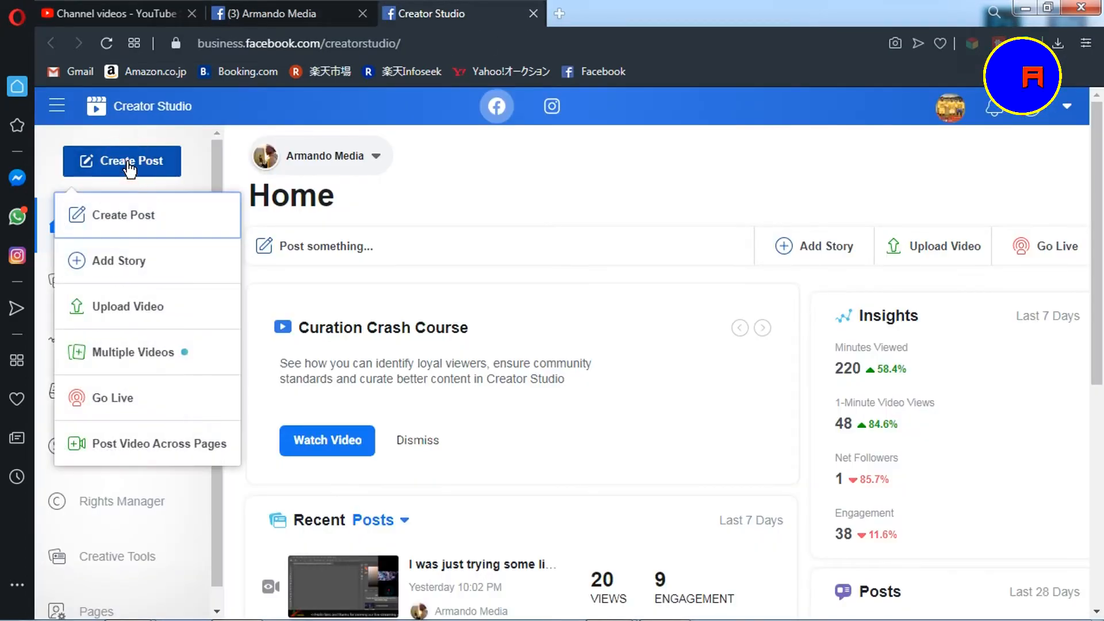
pyautogui.click(139, 218)
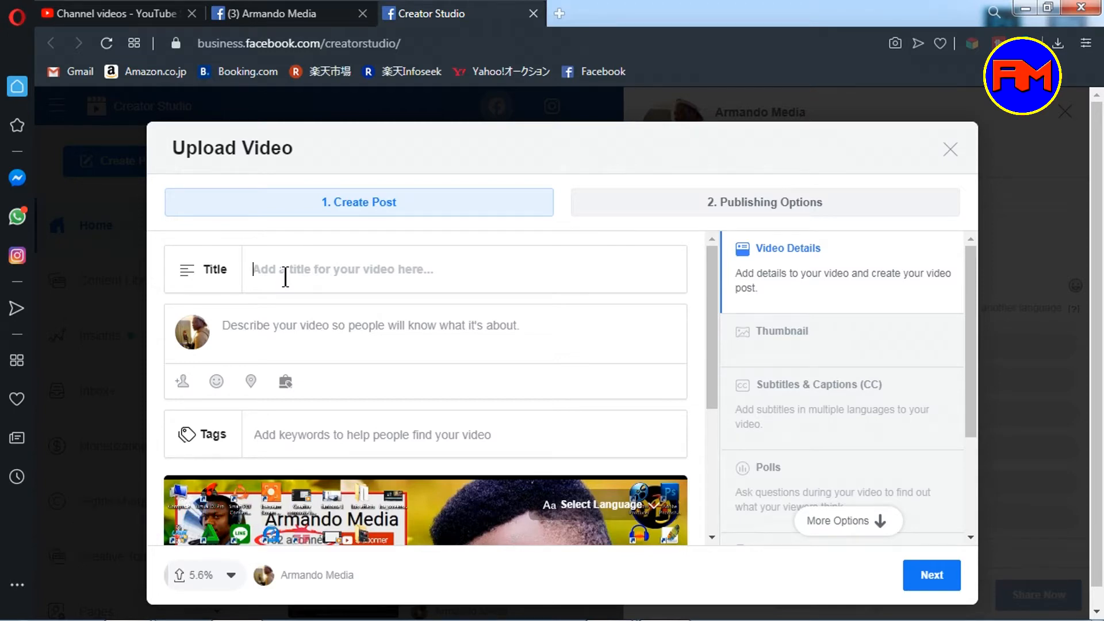
pyautogui.write('ho')
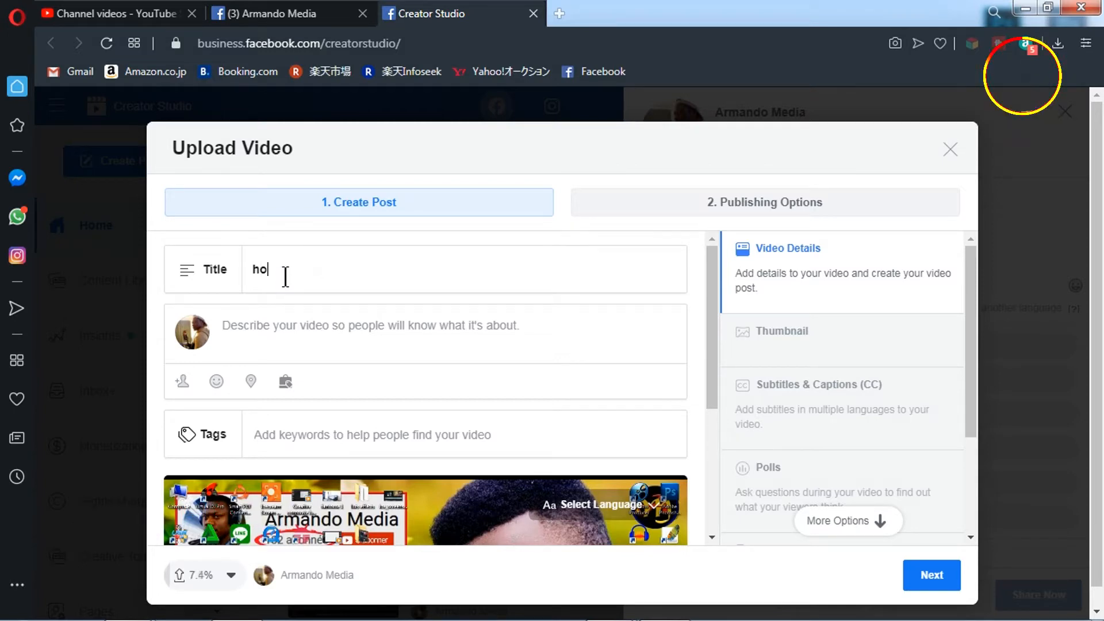
pyautogui.press('BackSpace')
pyautogui.press('BackSpace')
pyautogui.write('How to place an image inside a shape in photoshop')
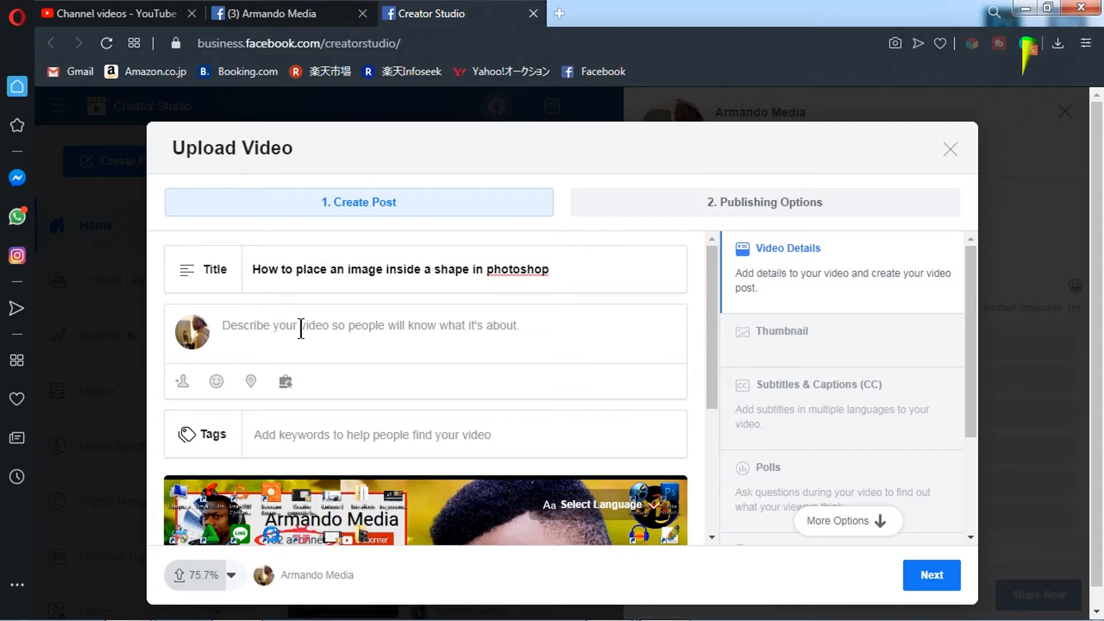
# - Paste the video description into the post text and add a Messenger reply button
pyautogui.click(283, 332)
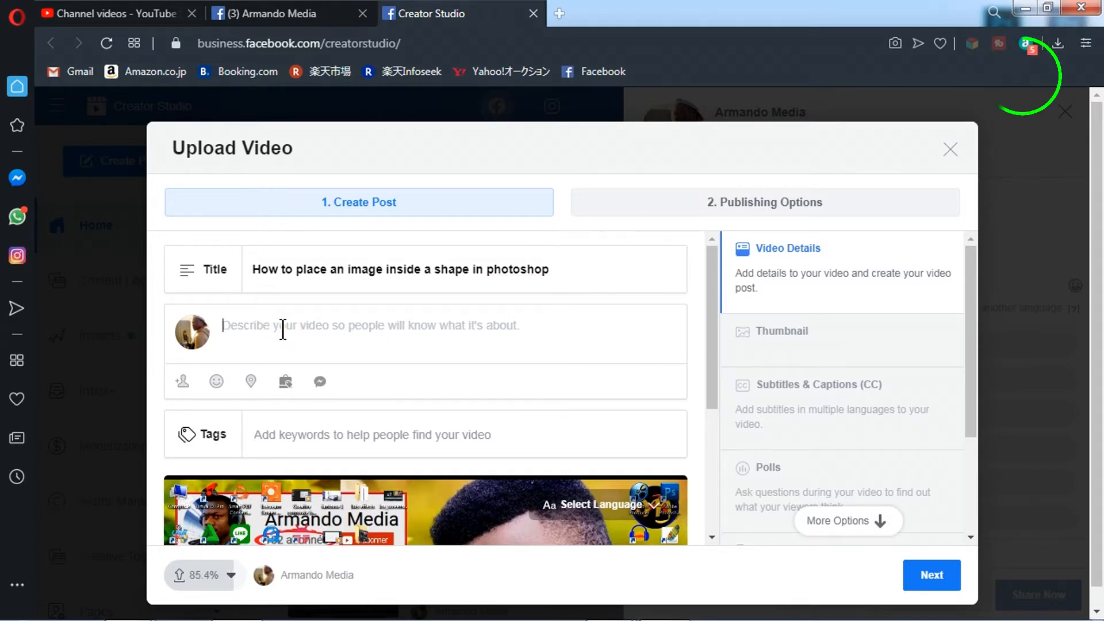
pyautogui.write("In this video you will learn how to place an image inside of a shape in PHOTOSHOP 2019 or any other version. Clipping mask permit us to do this in a single click.  If you found this video helpful,  don't forget to subscribe and ring the bell so that you will be updated each time a new video comes up.")
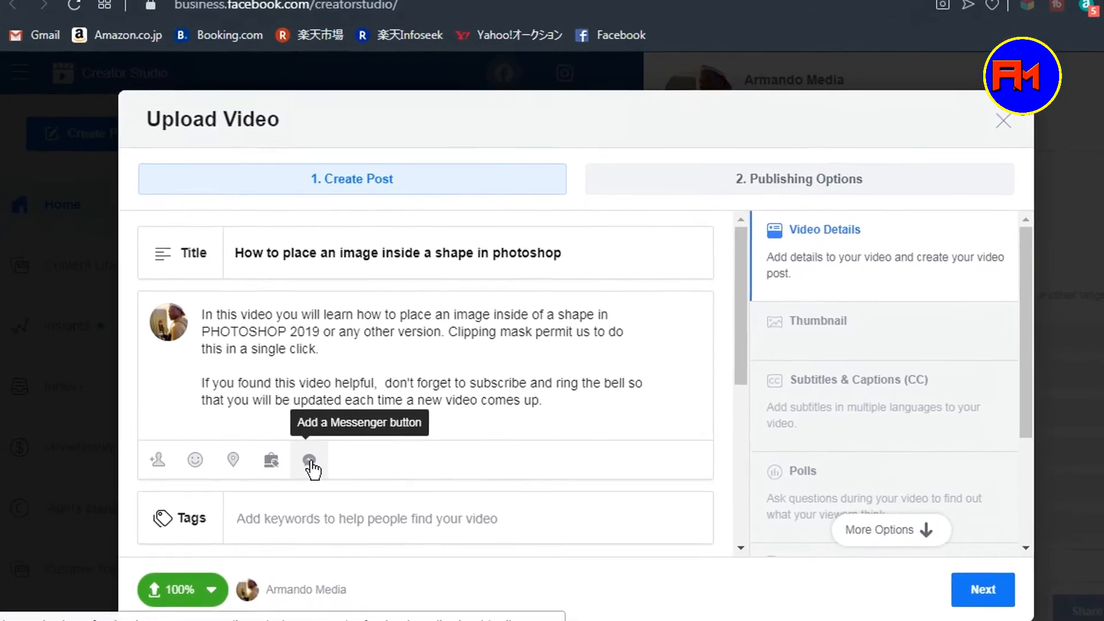
pyautogui.click(309, 463)
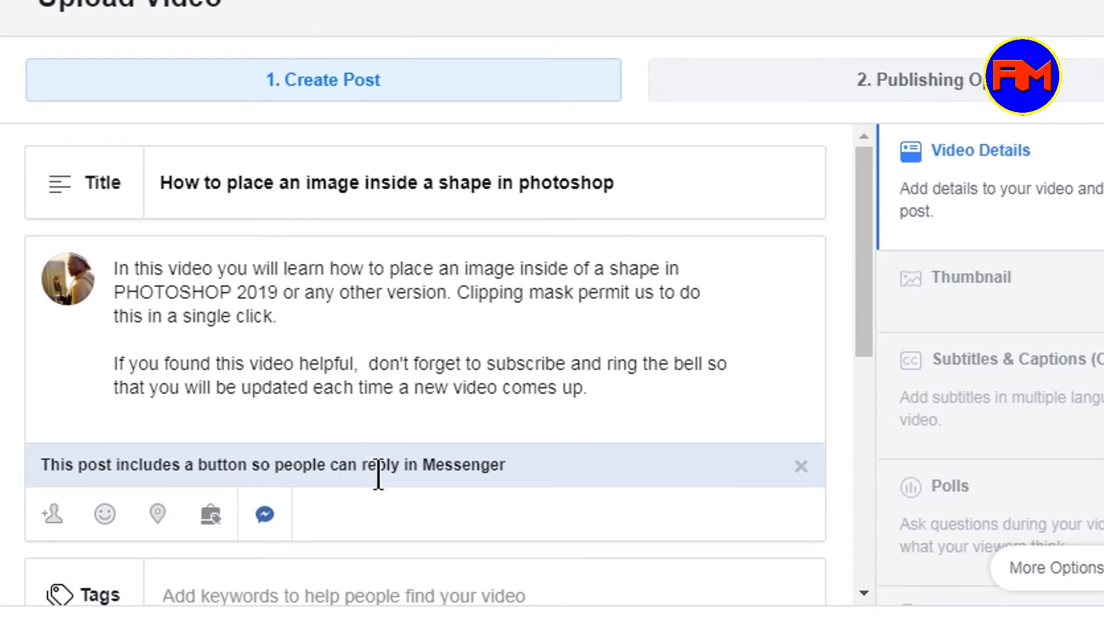
# - Add the tag photoshop to the video
pyautogui.scroll(-1, 611, 484)
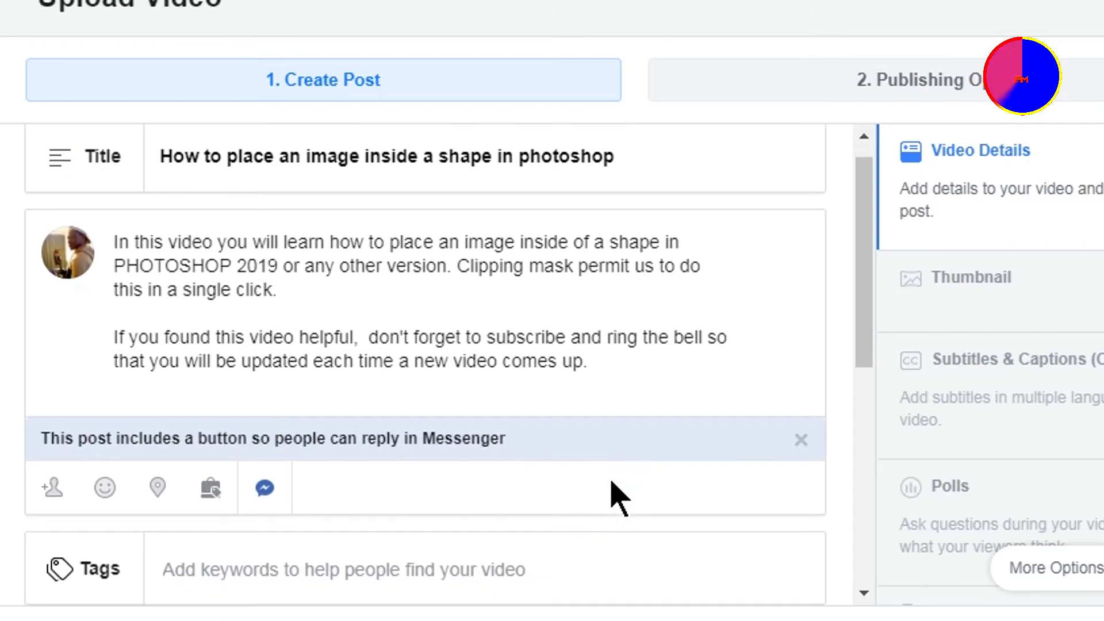
pyautogui.scroll(-4, 613, 492)
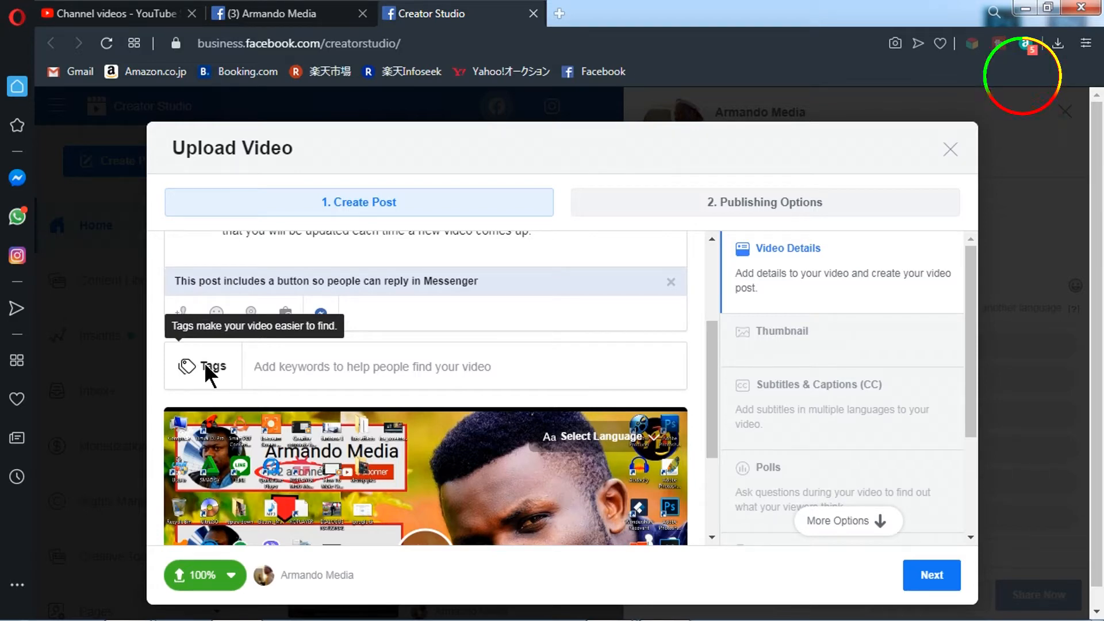
pyautogui.click(302, 366)
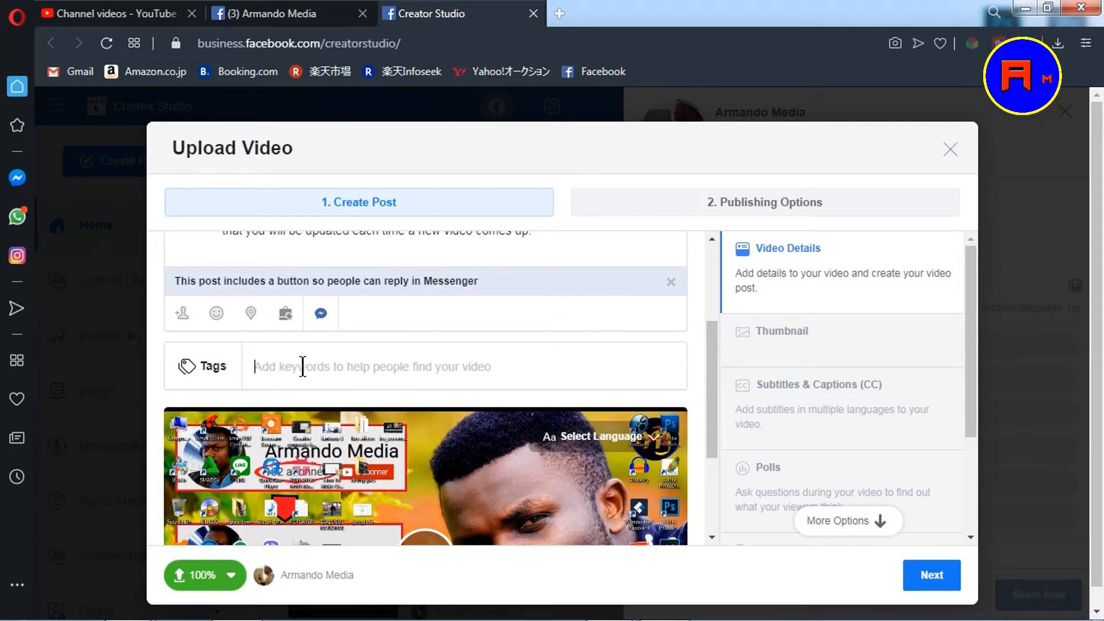
pyautogui.write('p')
pyautogui.write('hotoshop')
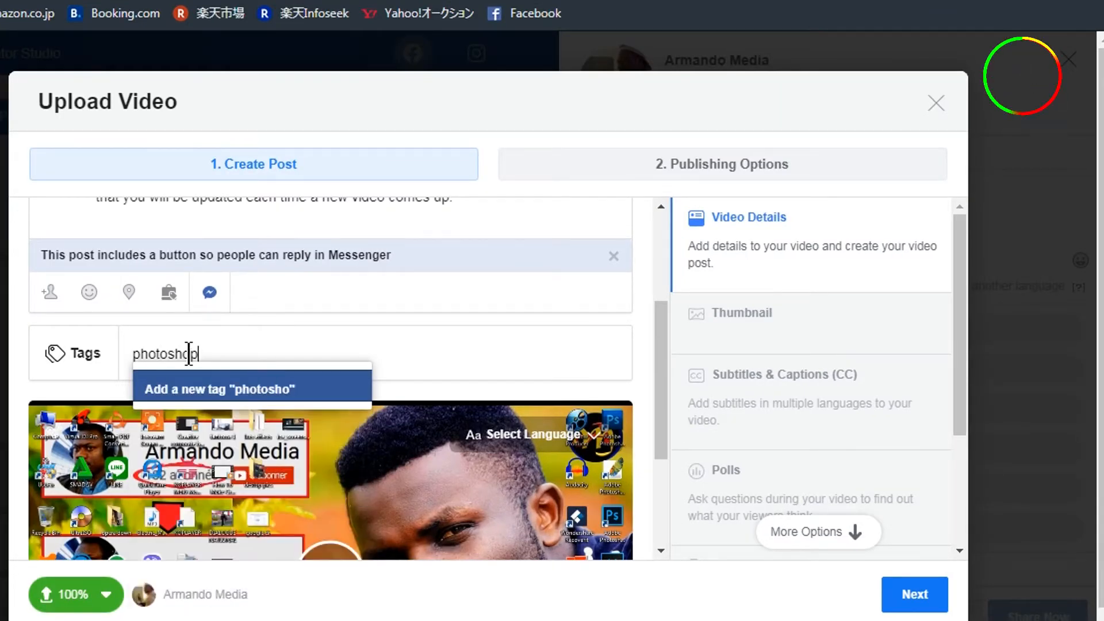
pyautogui.click(224, 388)
# - Add the tag image in shape to the video
pyautogui.write('im')
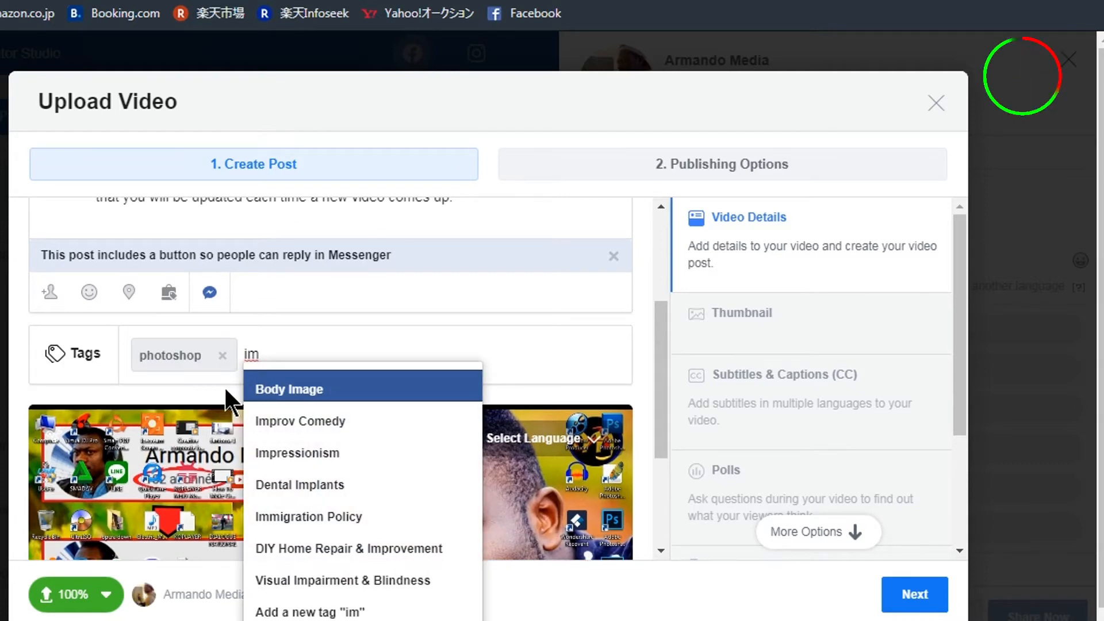
pyautogui.write('ag')
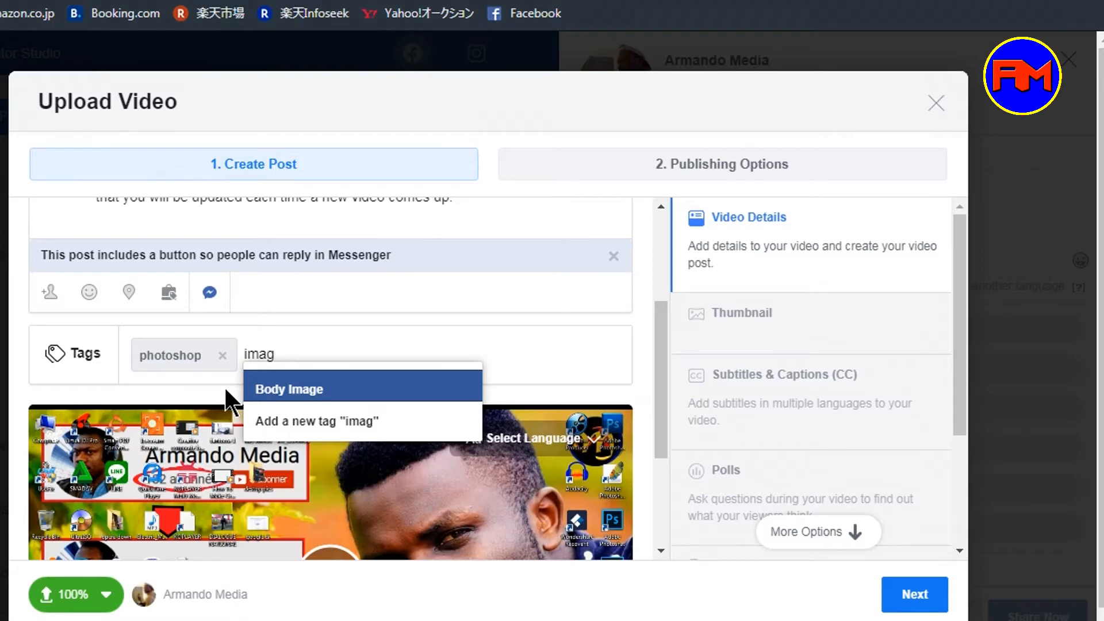
pyautogui.write('e in sh')
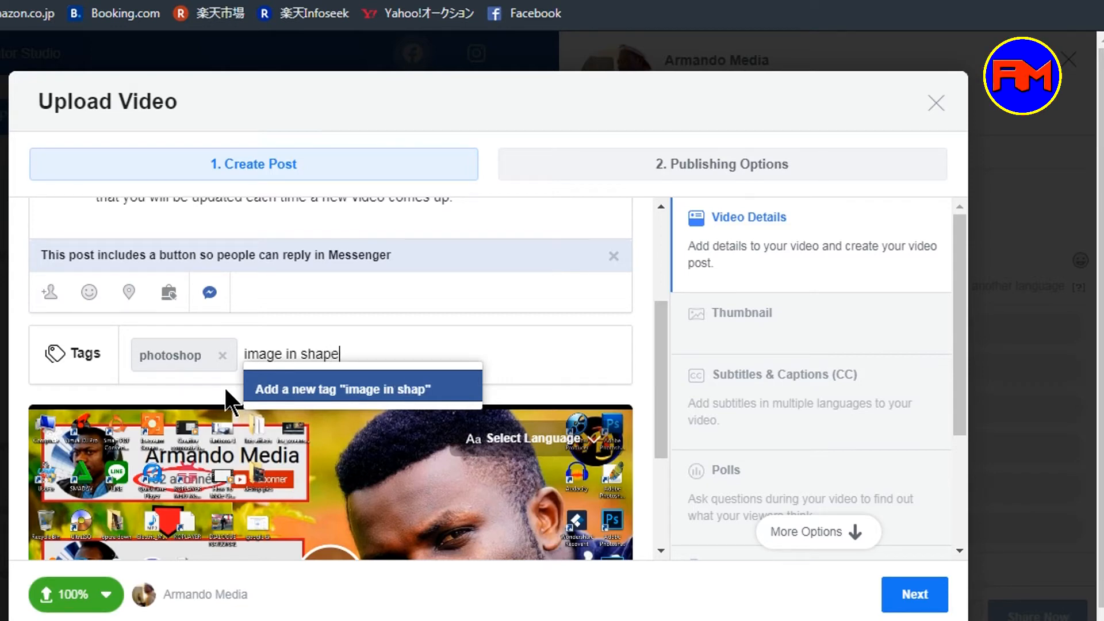
pyautogui.write('ape')
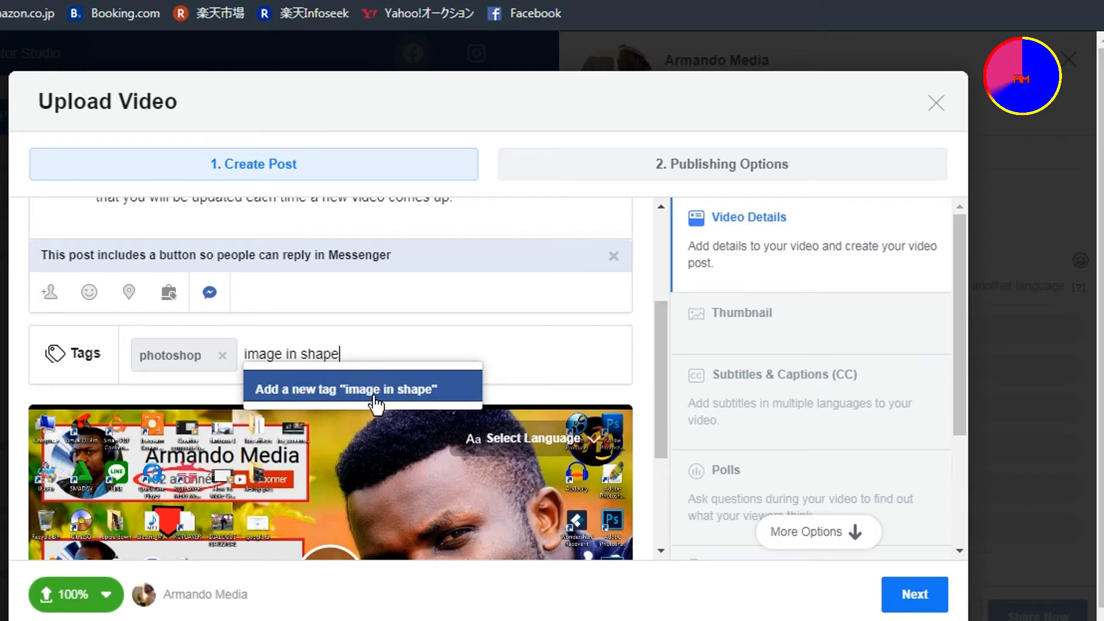
pyautogui.click(374, 396)
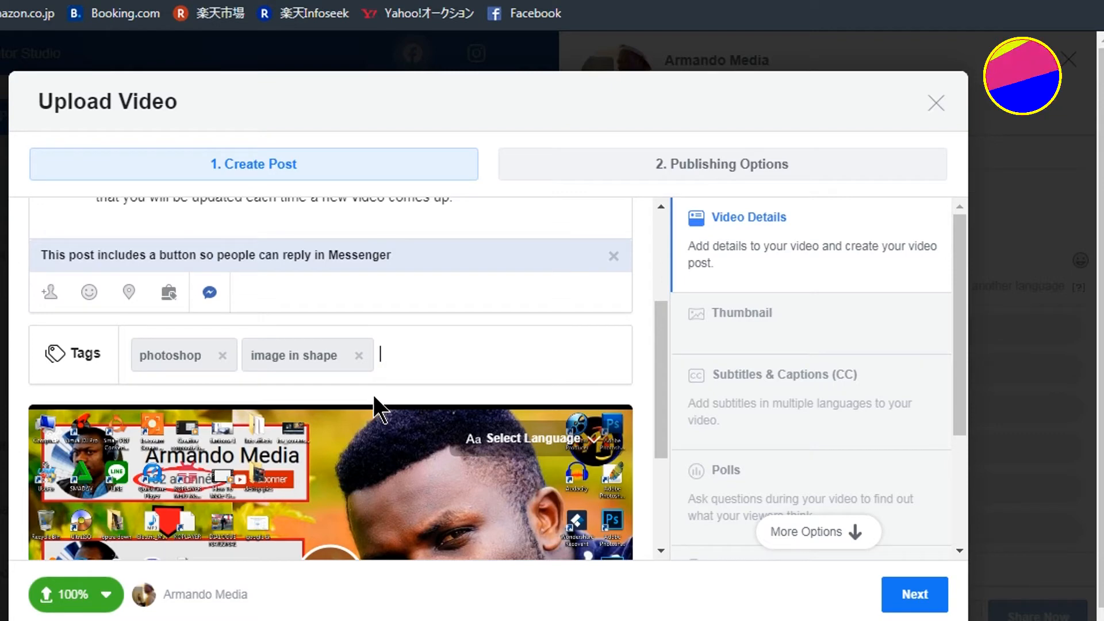
# - Add the tags clipping mask and adobe to the video
pyautogui.write('c')
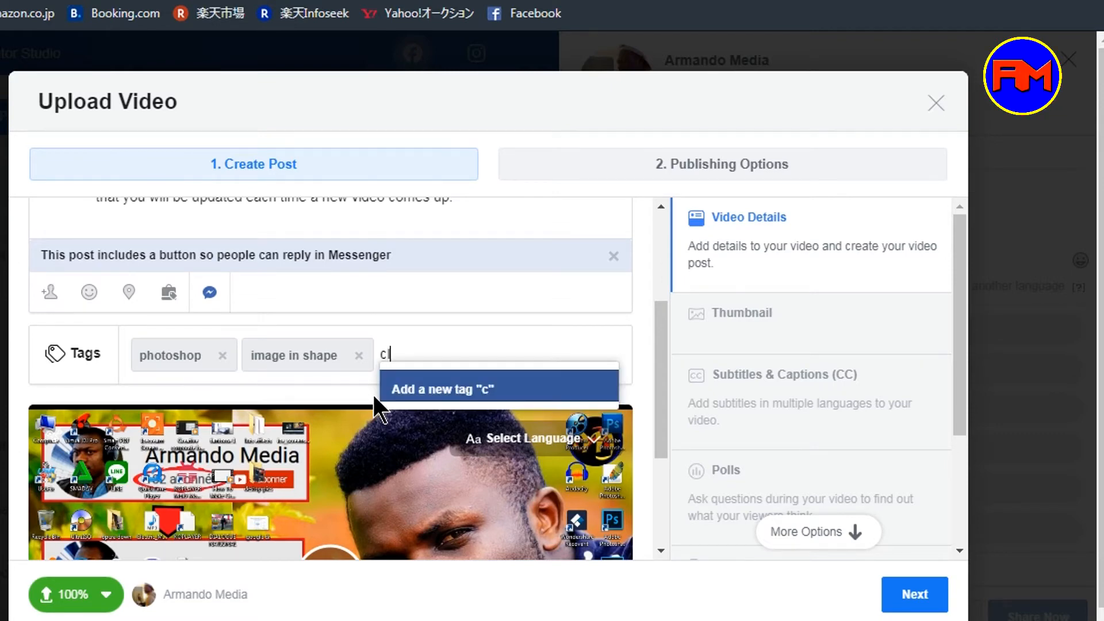
pyautogui.write('lippin')
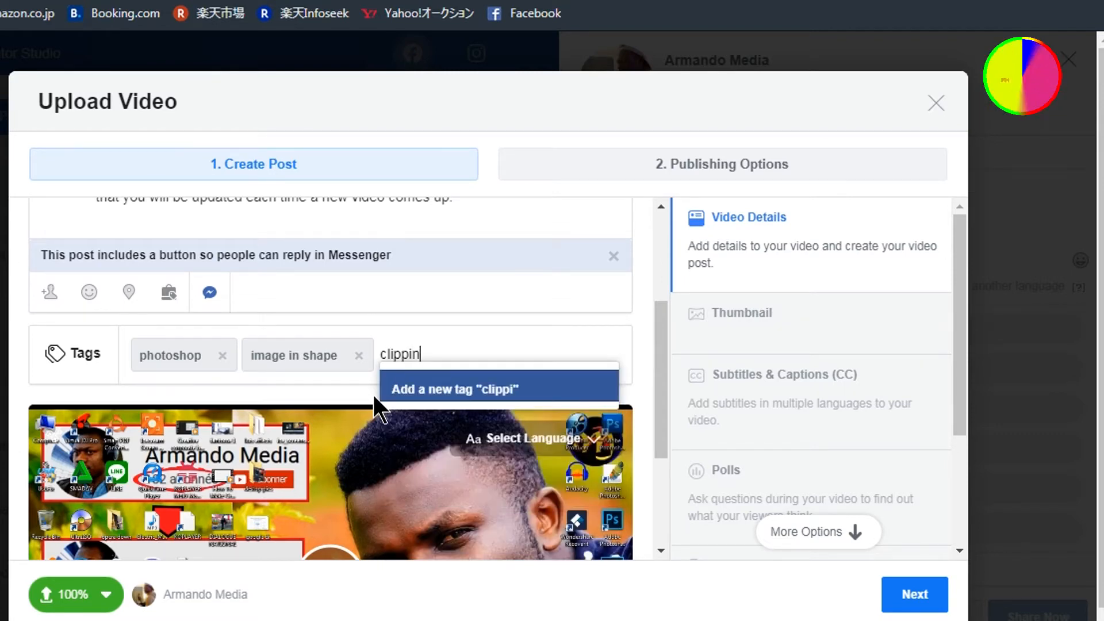
pyautogui.write('g mas')
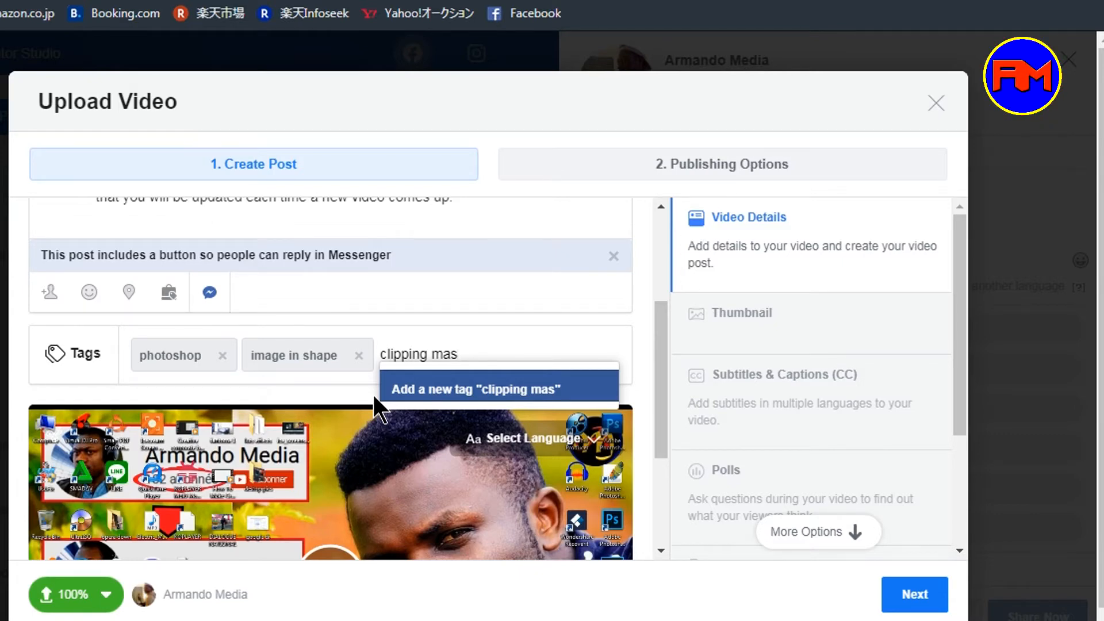
pyautogui.write('k')
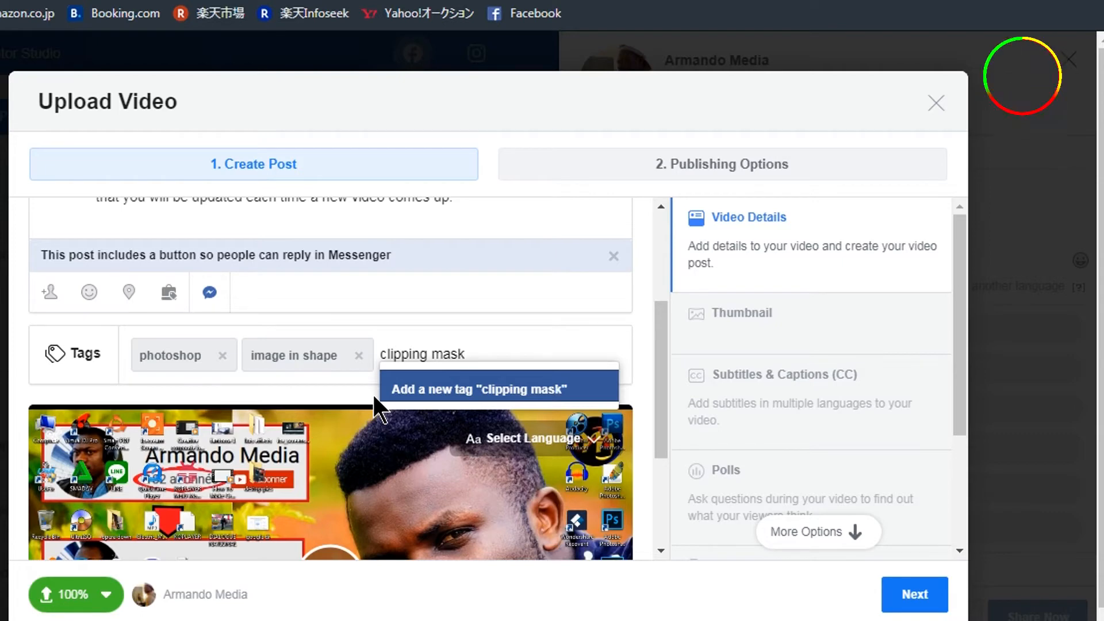
pyautogui.click(448, 391)
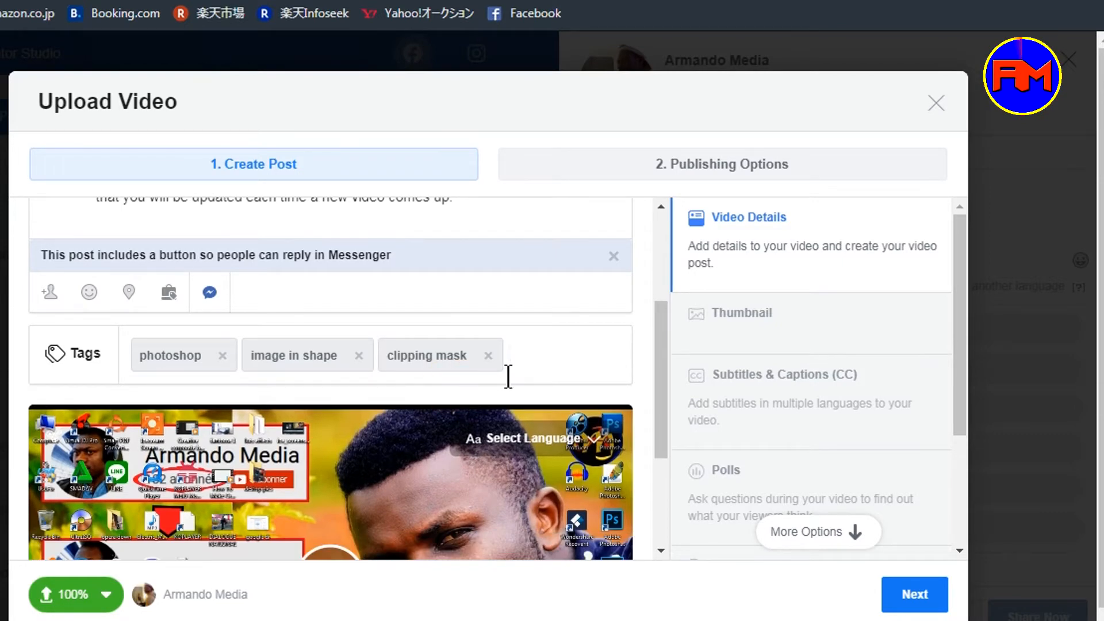
pyautogui.write('adobe')
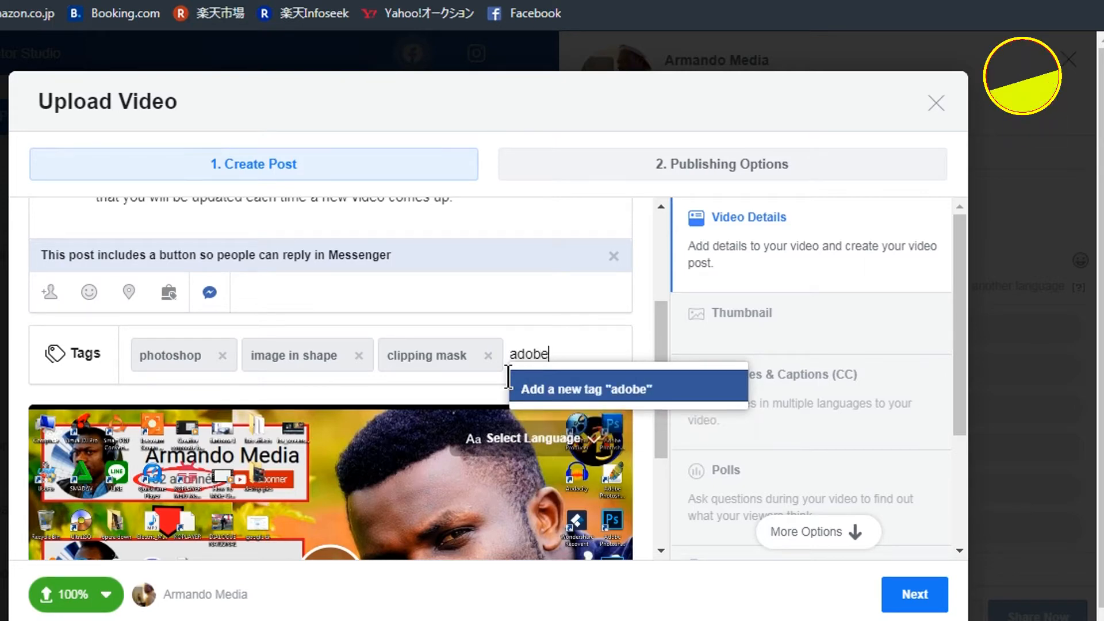
pyautogui.click(578, 386)
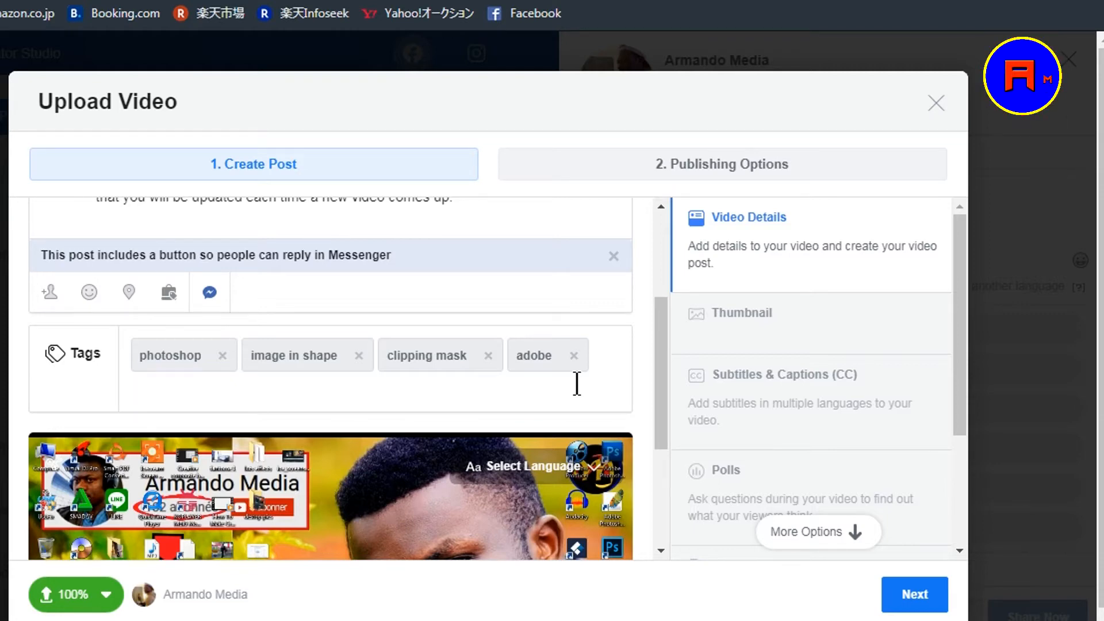
# - Add the tag graphic design to the video
pyautogui.write('gra')
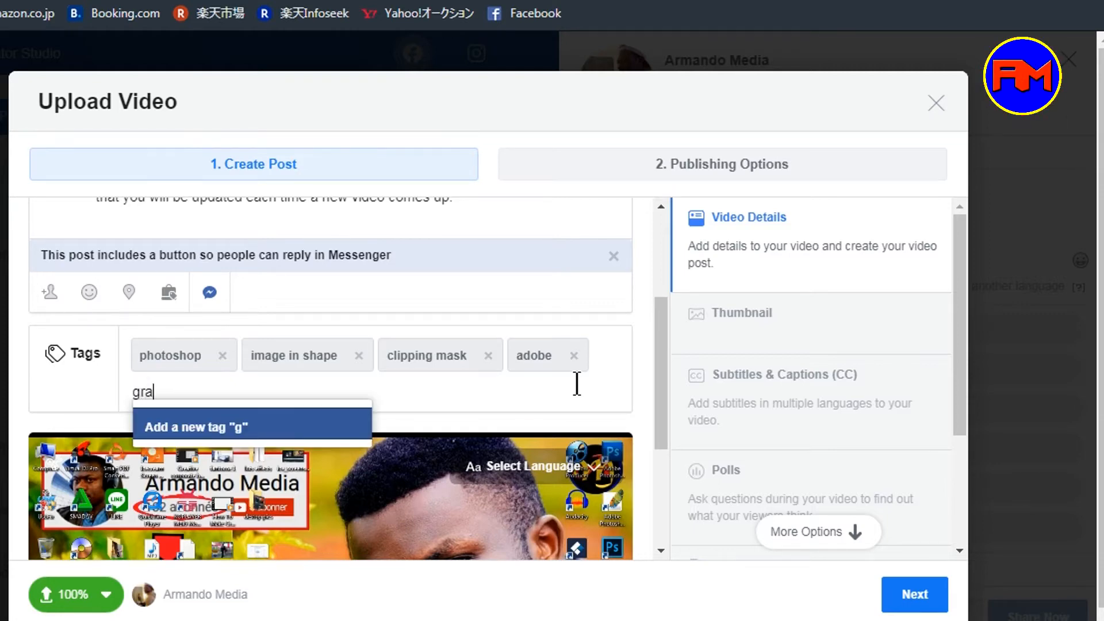
pyautogui.write('phic design')
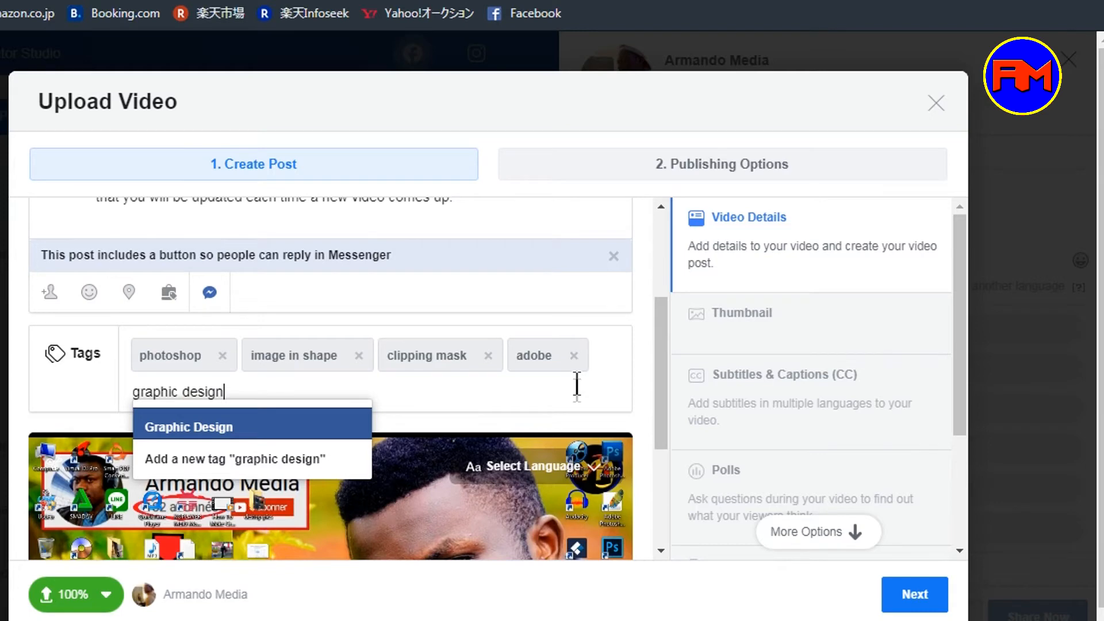
pyautogui.click(245, 459)
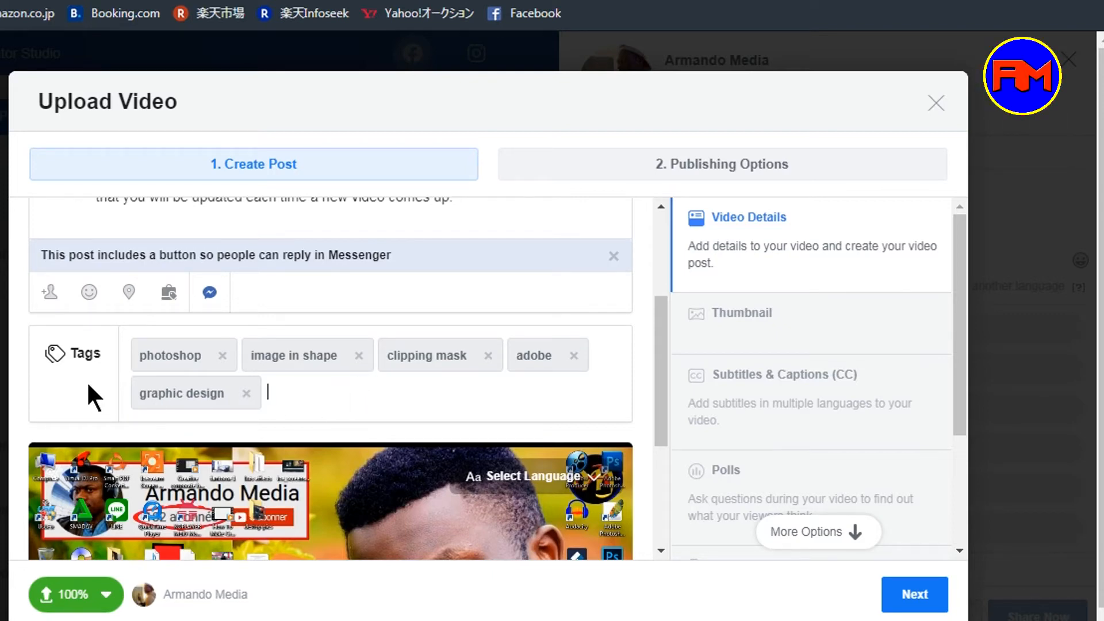
pyautogui.click(299, 396)
# - Upload the image Place an image inside a shape photoshop as the video's custom thumbnail
pyautogui.scroll(-3, 736, 434)
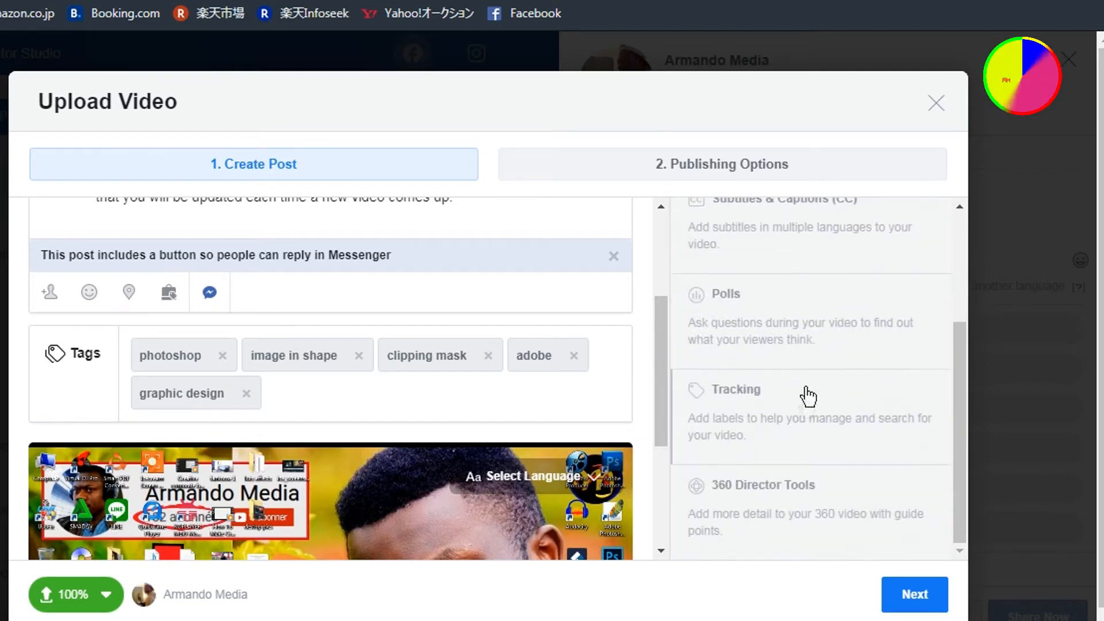
pyautogui.scroll(3, 808, 394)
pyautogui.click(737, 317)
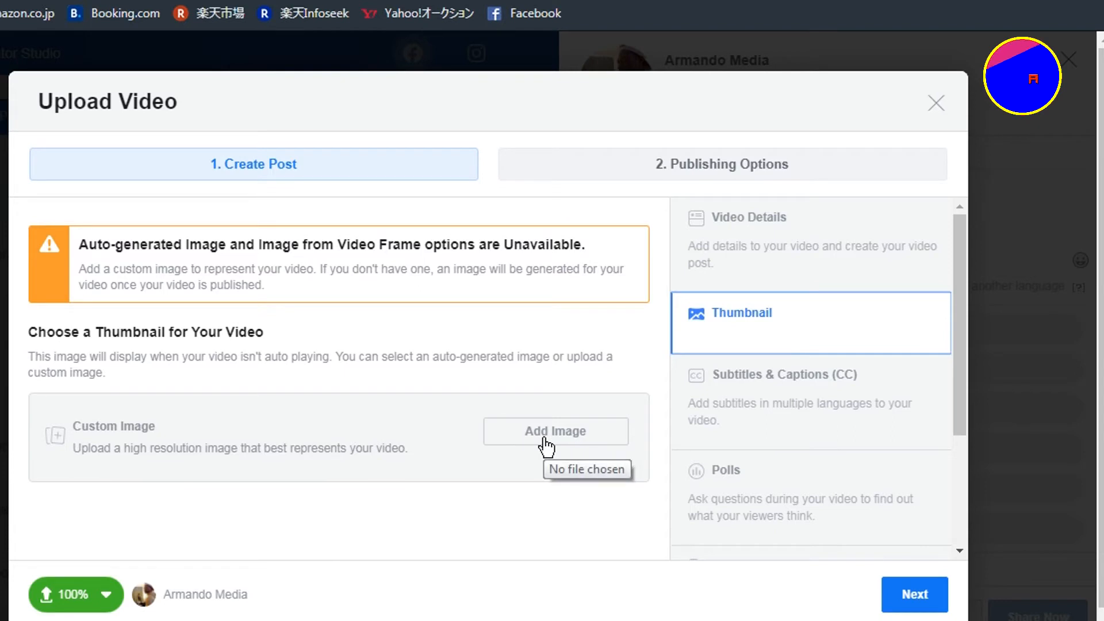
pyautogui.click(537, 437)
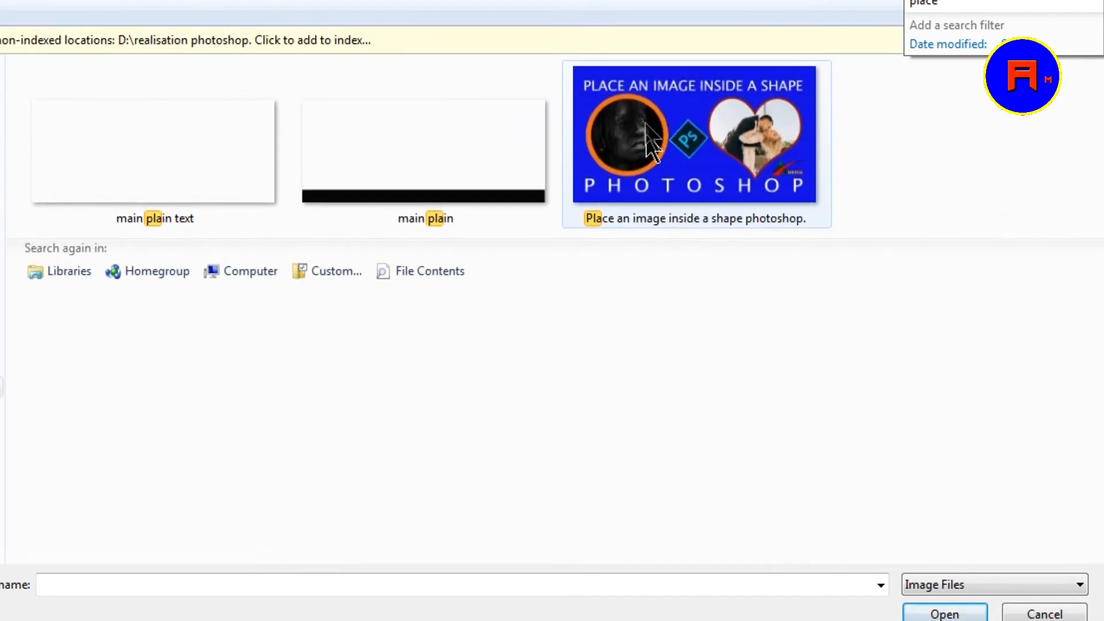
pyautogui.click(707, 124)
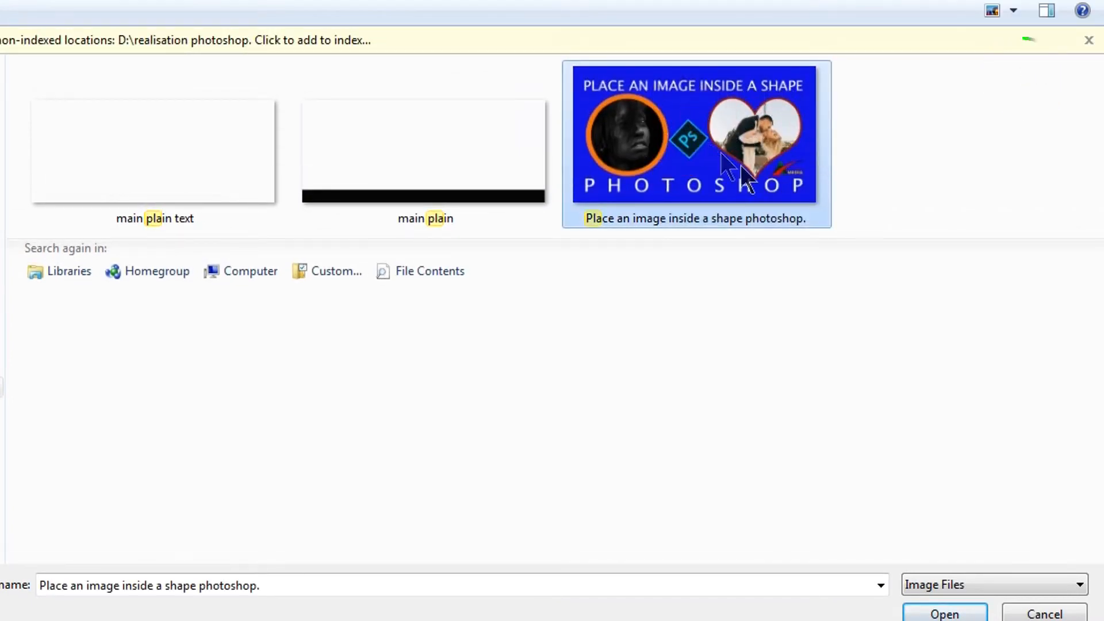
pyautogui.click(941, 611)
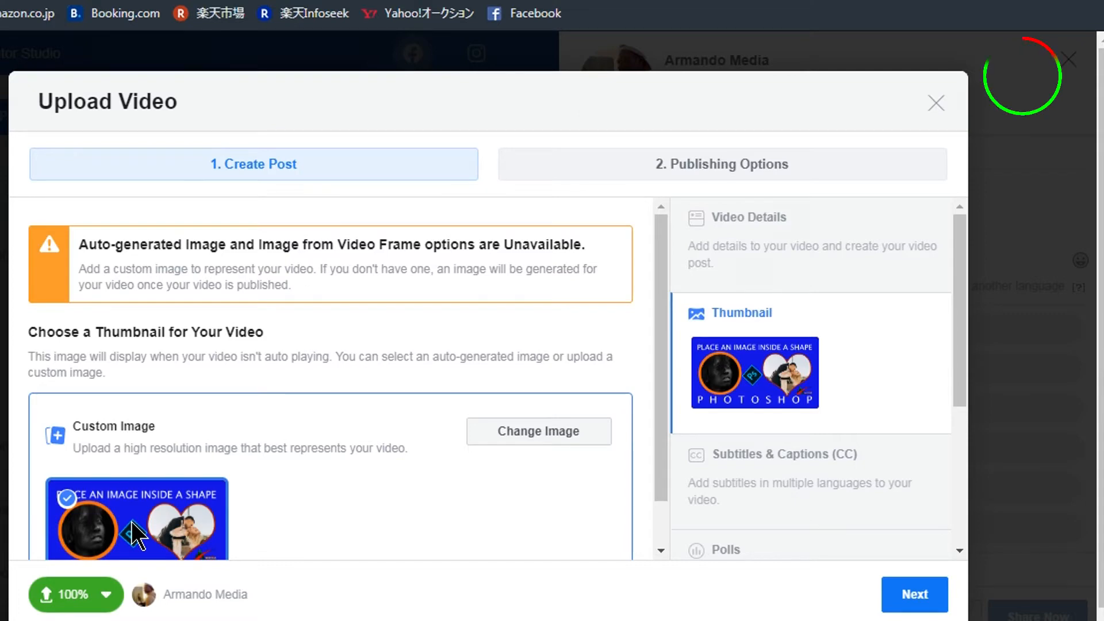
# - Set the video language to English in the Subtitles & Captions section
pyautogui.scroll(-3, 790, 316)
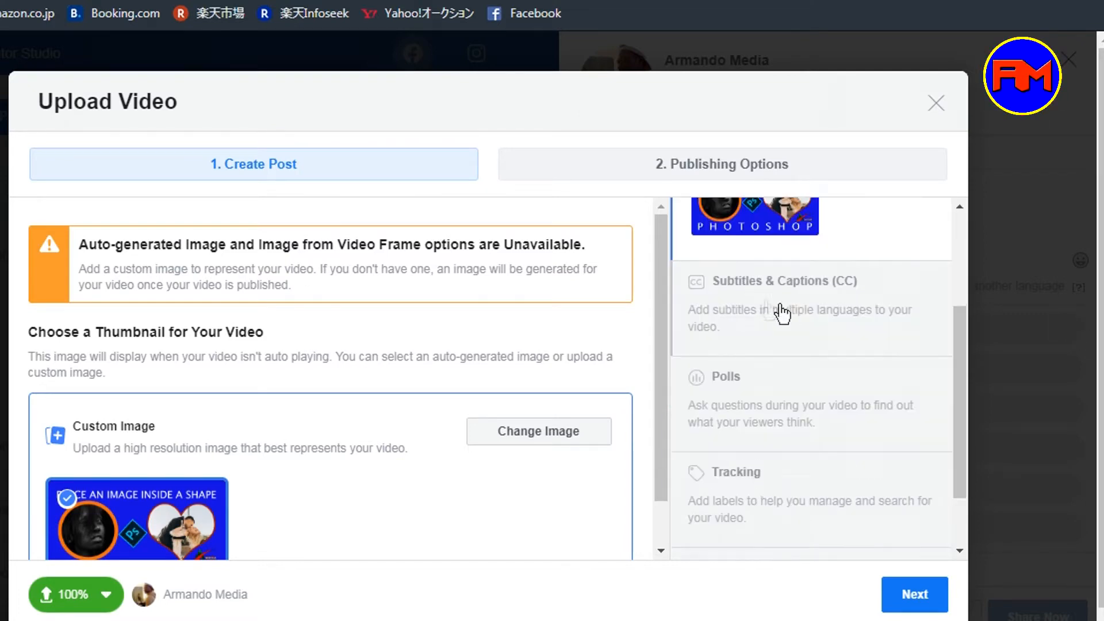
pyautogui.click(822, 312)
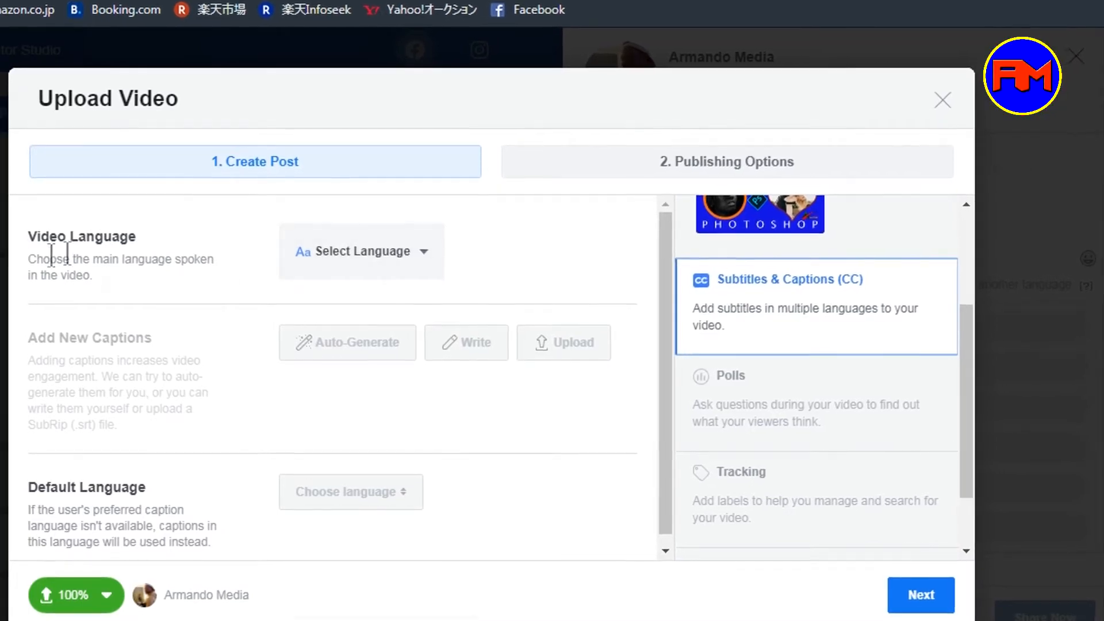
pyautogui.click(425, 261)
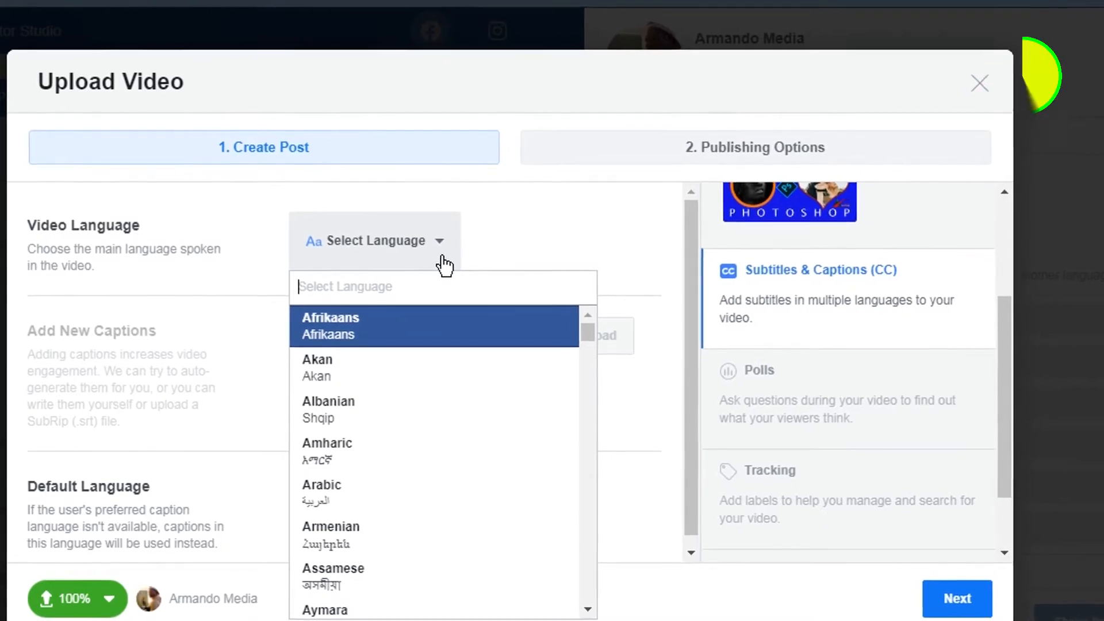
pyautogui.write('eng')
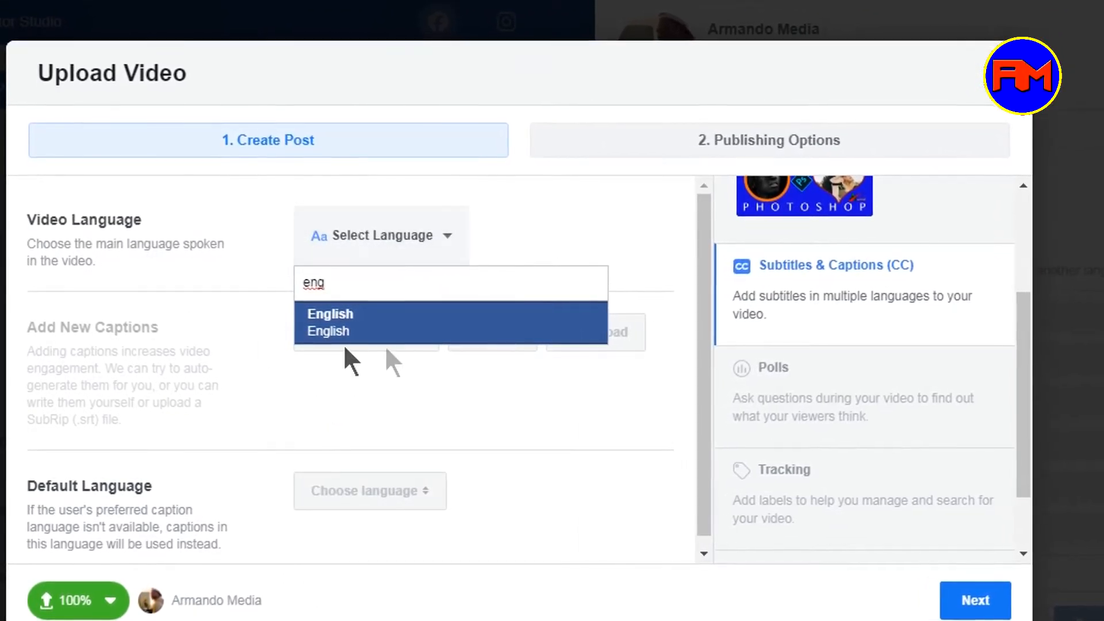
pyautogui.click(412, 337)
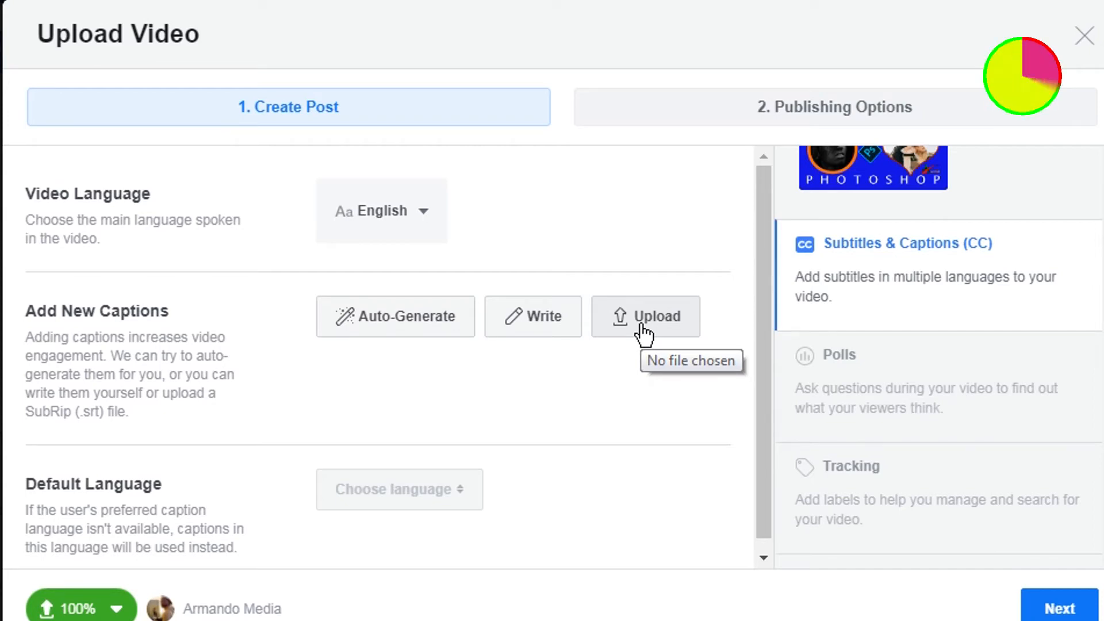
# - Add the custom tracking label place image in shape
pyautogui.scroll(-2, 172, 486)
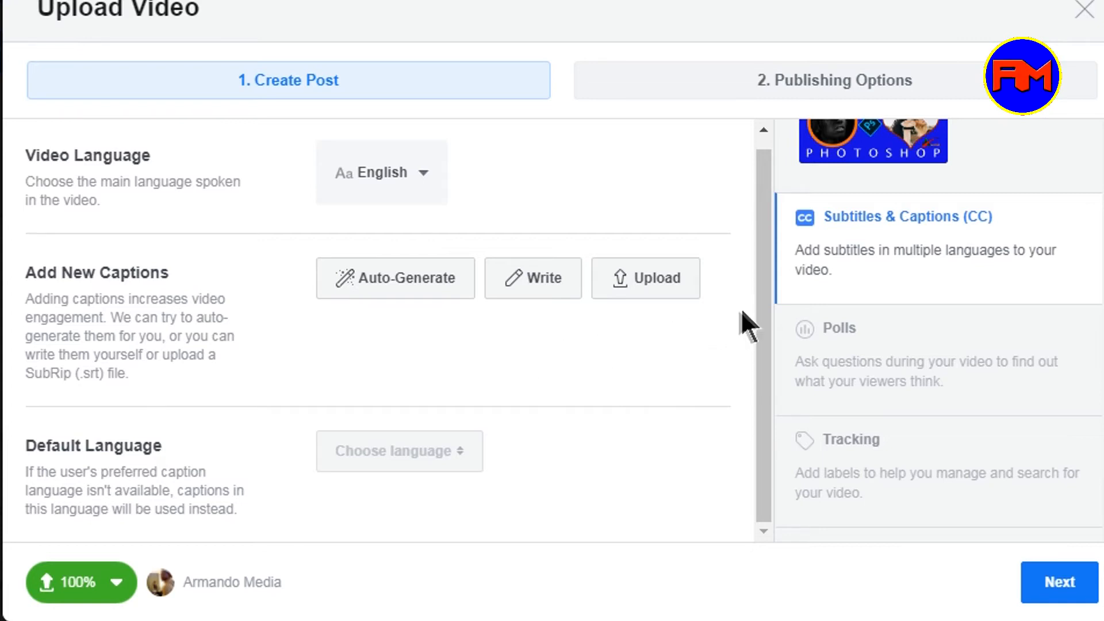
pyautogui.click(885, 454)
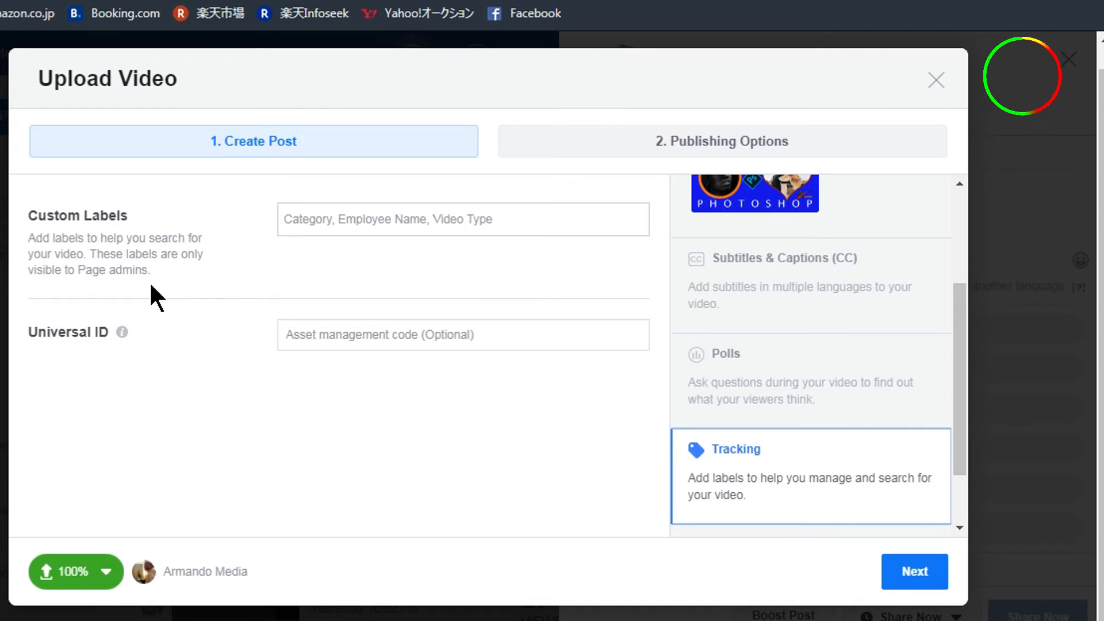
pyautogui.click(350, 219)
pyautogui.write('pla')
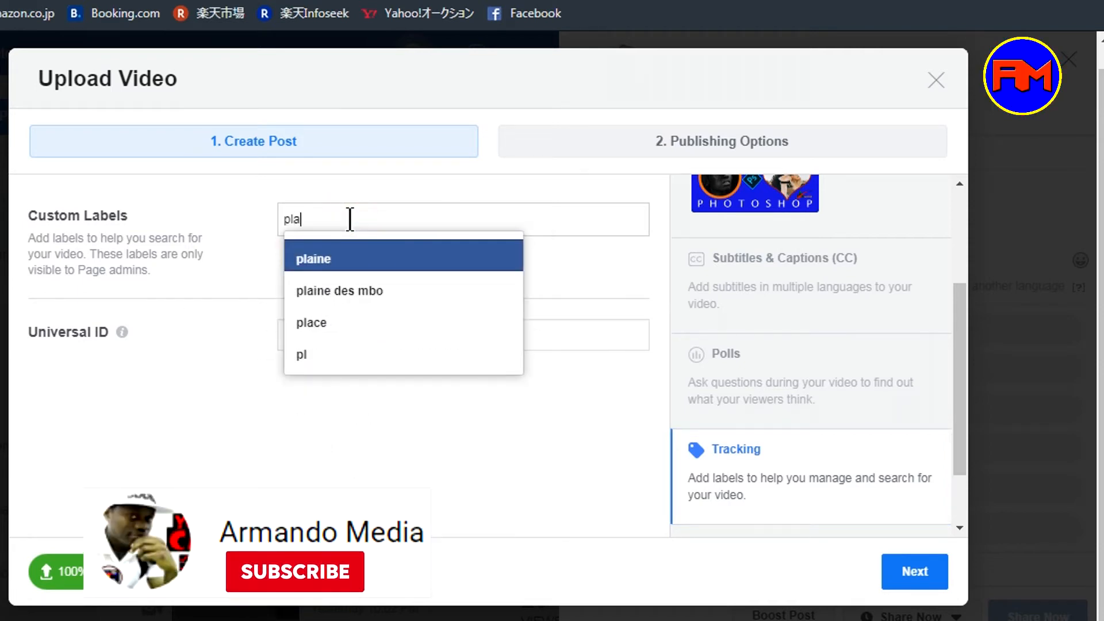
pyautogui.write('ce image')
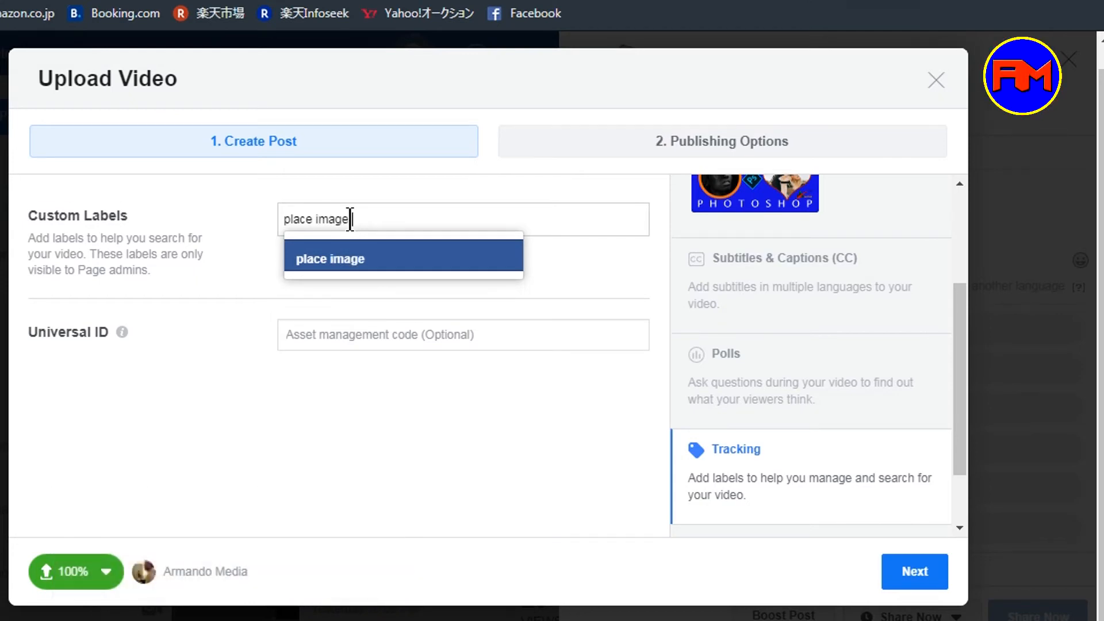
pyautogui.write(' in t')
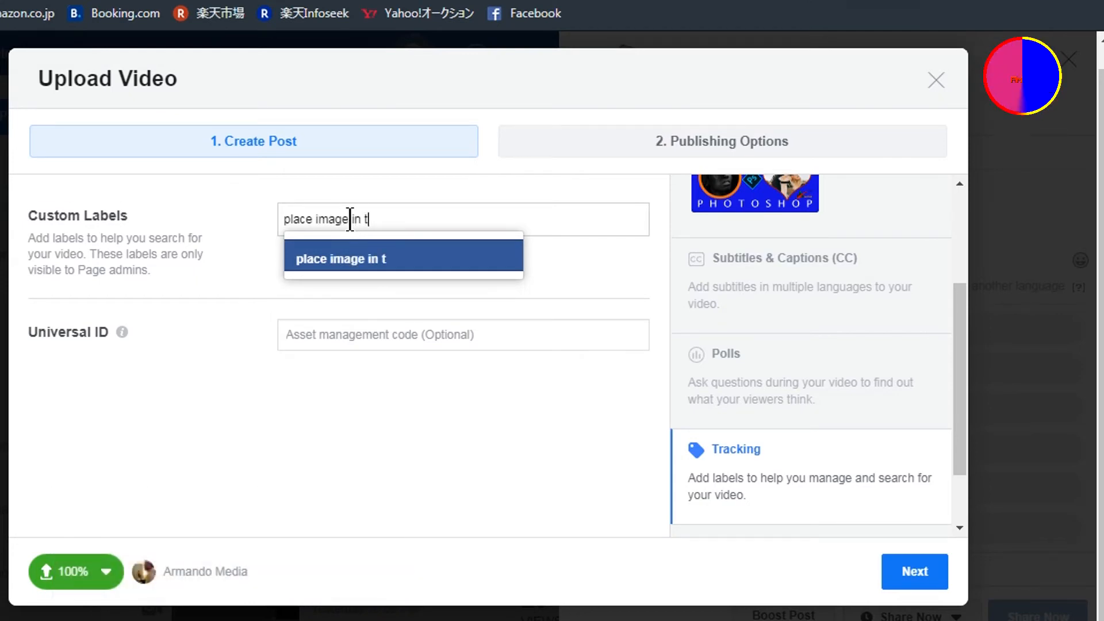
pyautogui.press('BackSpace')
pyautogui.write('shape')
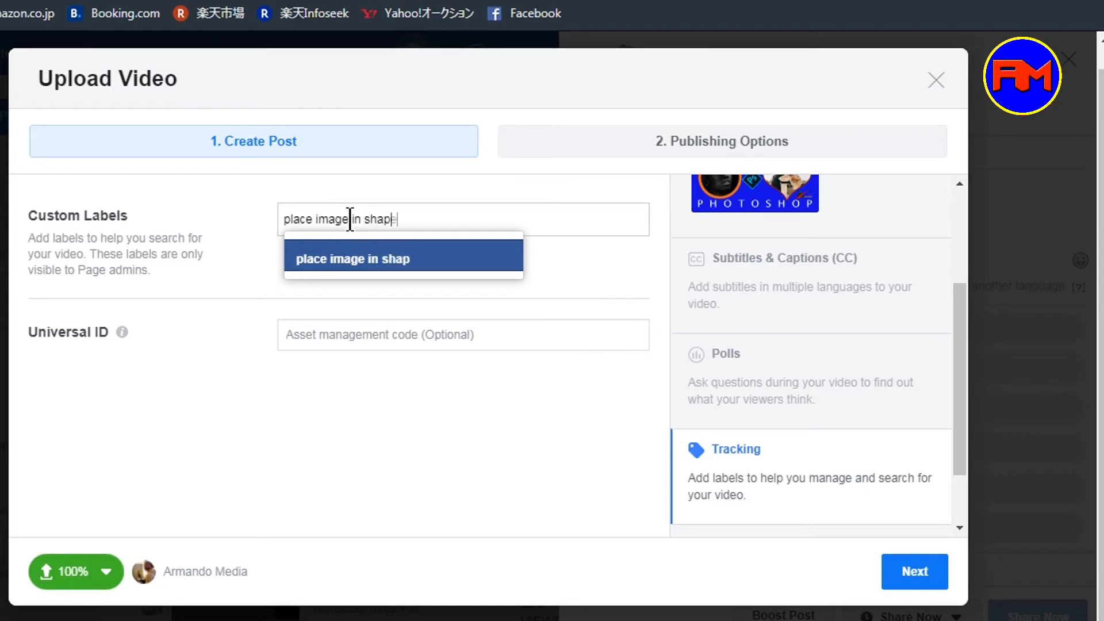
pyautogui.click(401, 259)
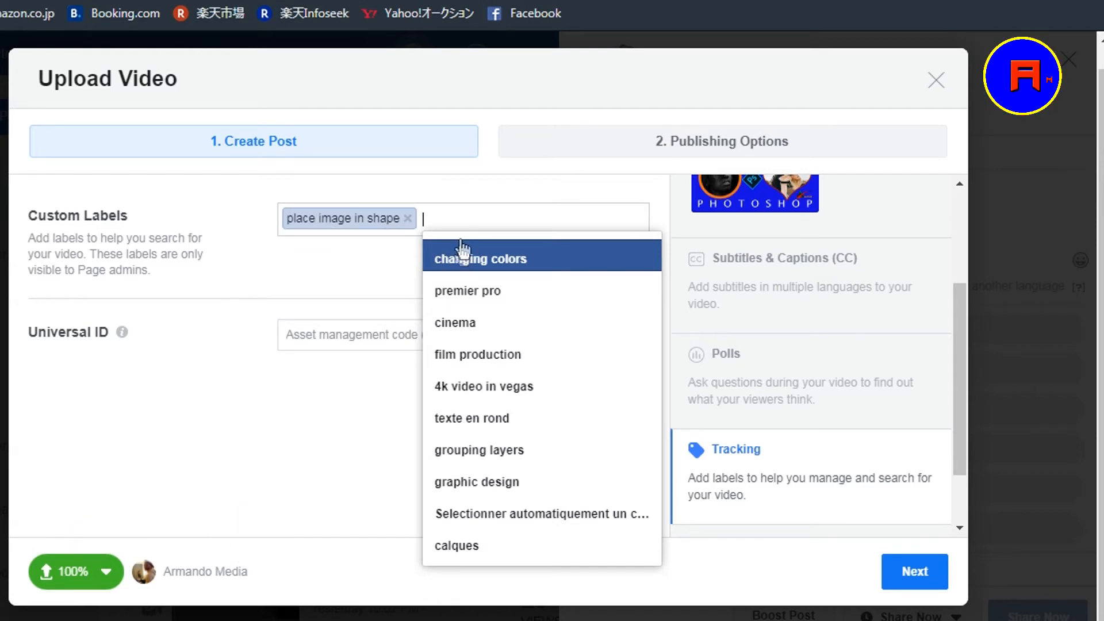
# - Add the custom tracking labels graphic design and photoshop
pyautogui.click(455, 483)
pyautogui.write('p')
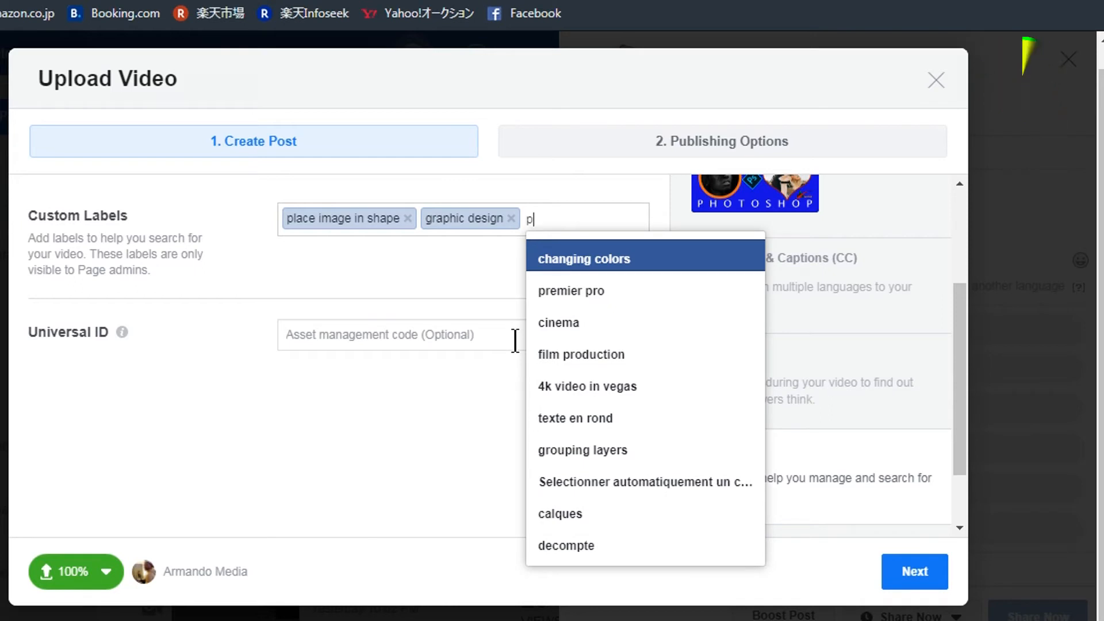
pyautogui.write('hoto')
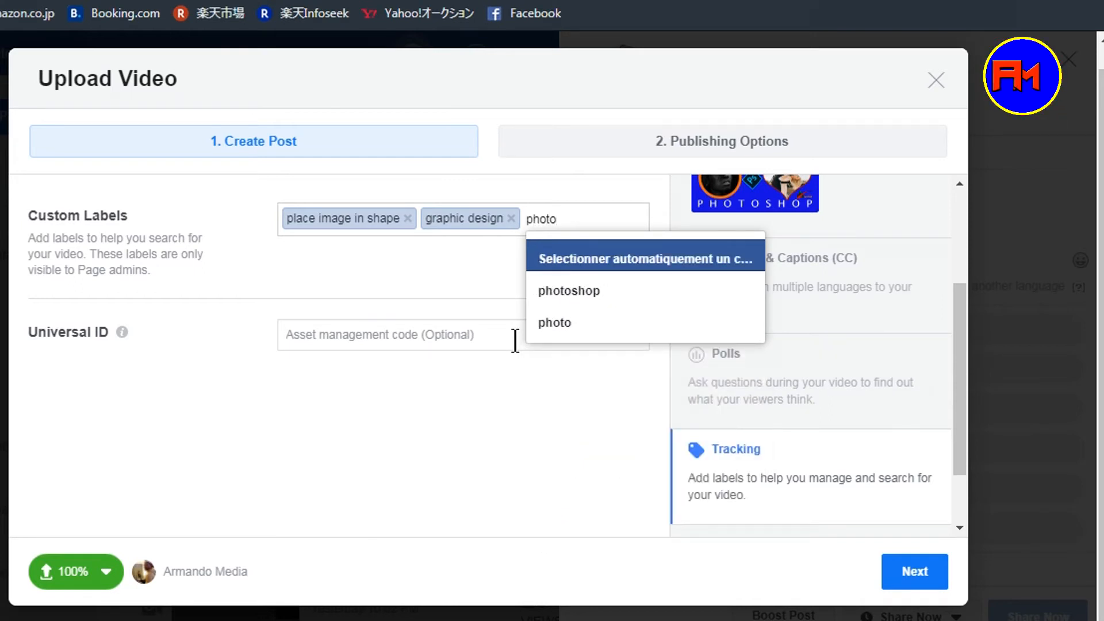
pyautogui.write('sh')
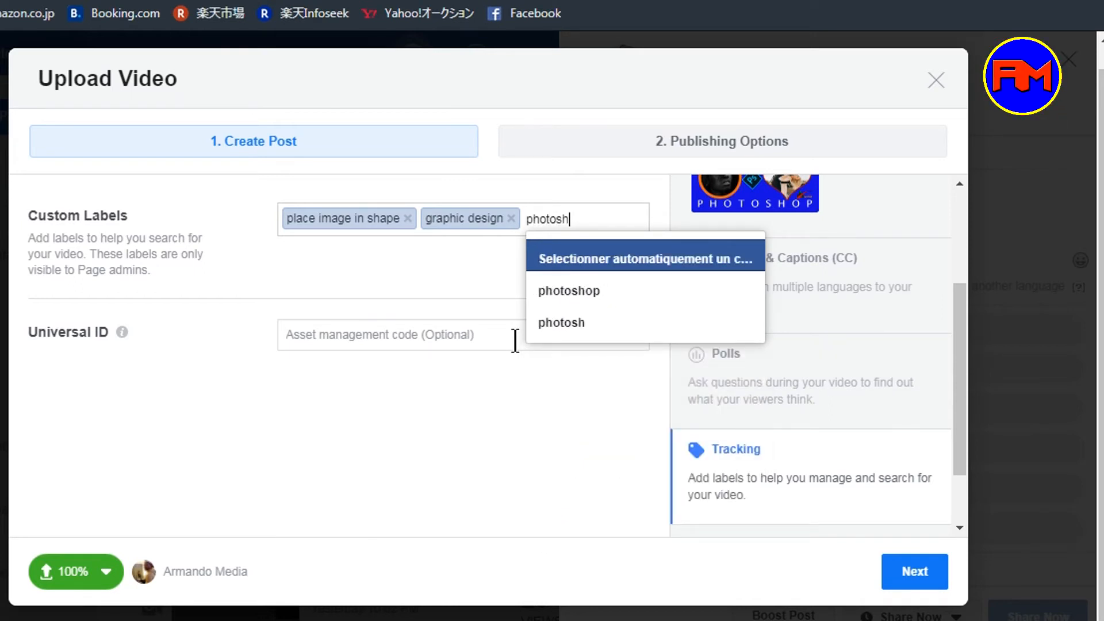
pyautogui.write('op')
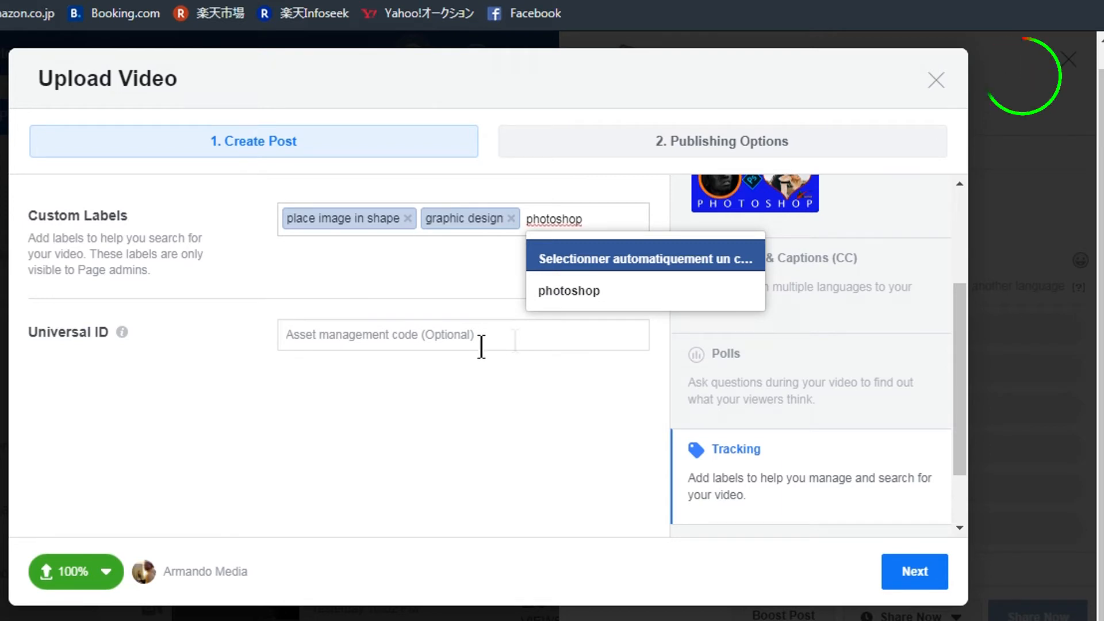
pyautogui.click(605, 291)
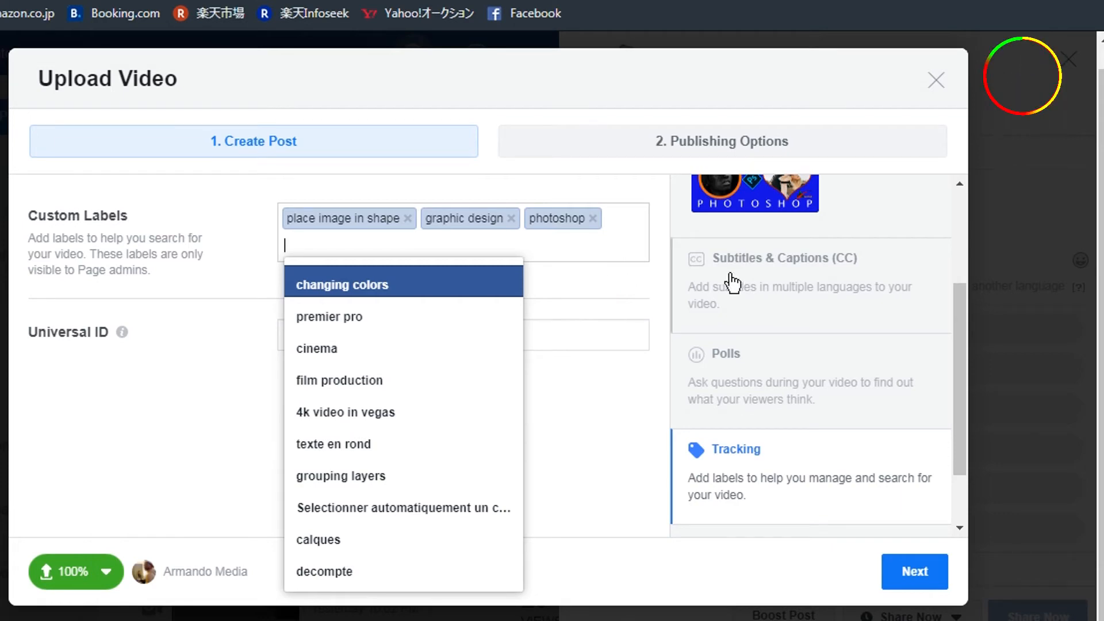
pyautogui.click(660, 287)
# - Return to the video details and continue to the publishing options
pyautogui.scroll(4, 825, 394)
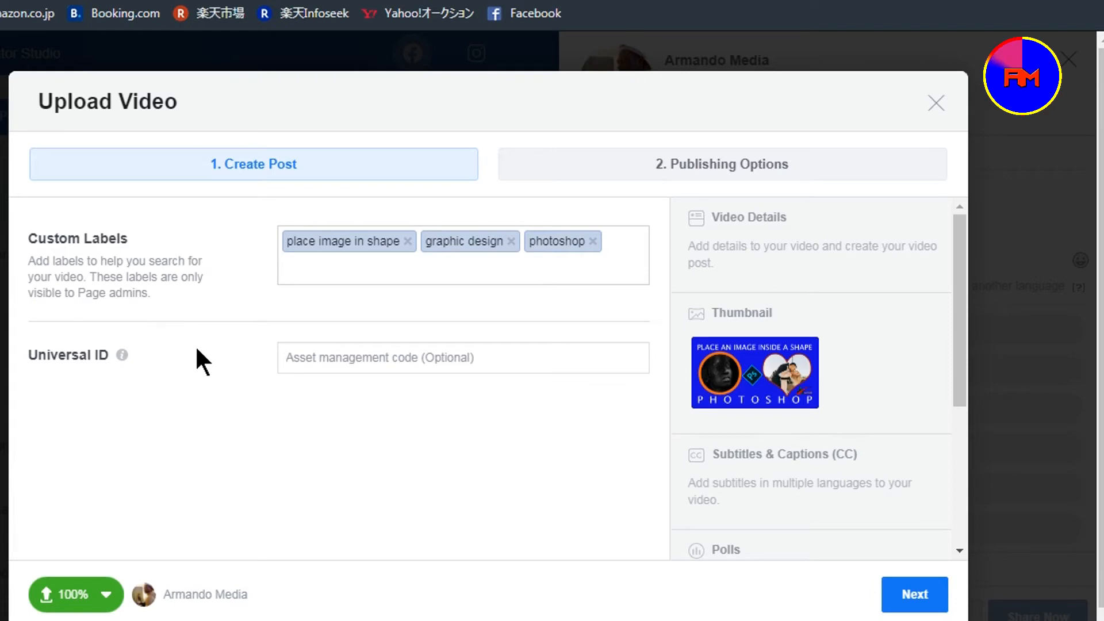
pyautogui.click(767, 232)
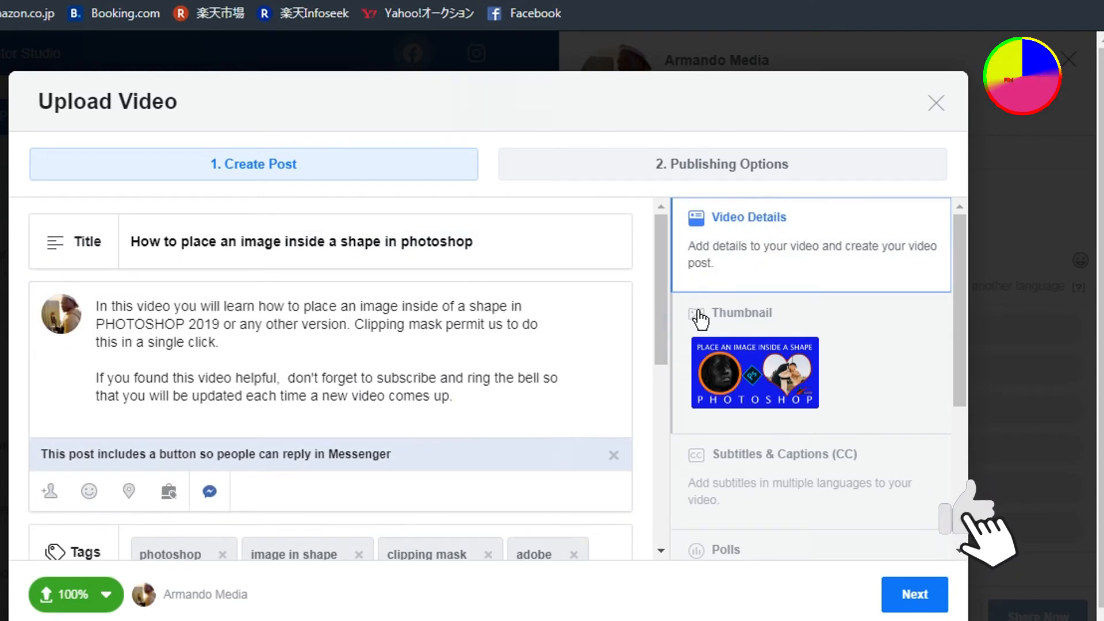
pyautogui.click(913, 595)
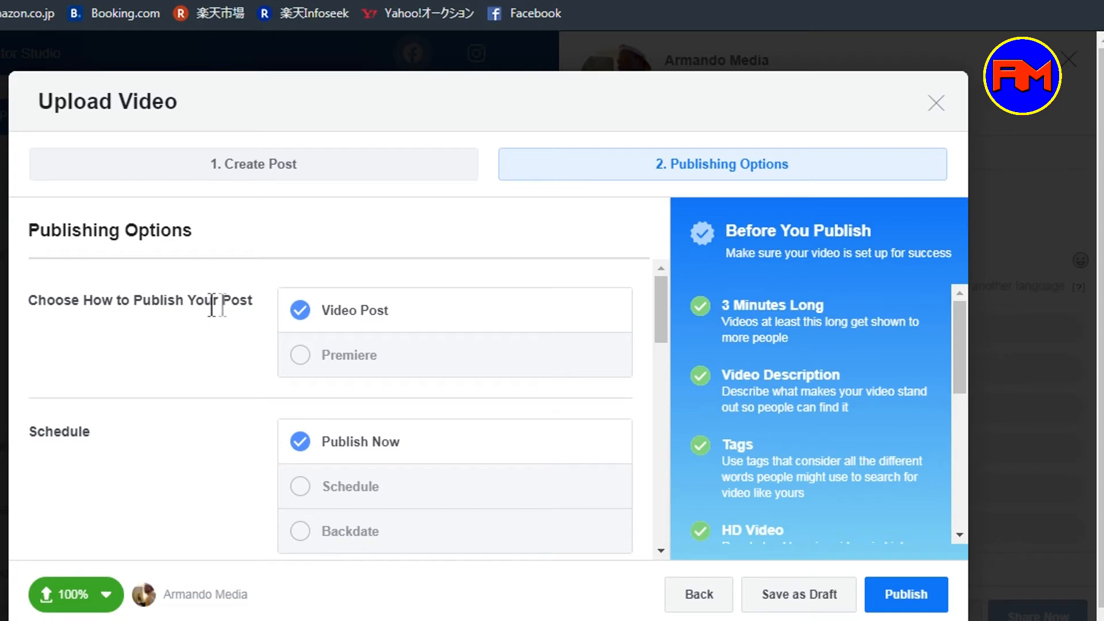
# - Choose to publish the post as a Premiere with a scheduled release
pyautogui.click(303, 355)
pyautogui.click(304, 314)
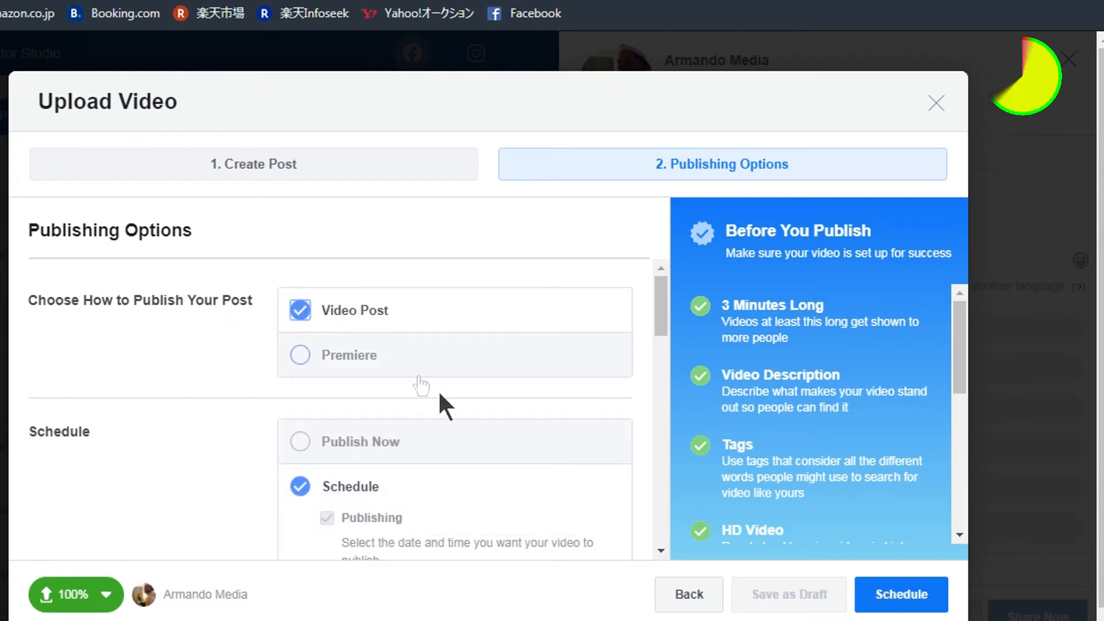
pyautogui.click(300, 443)
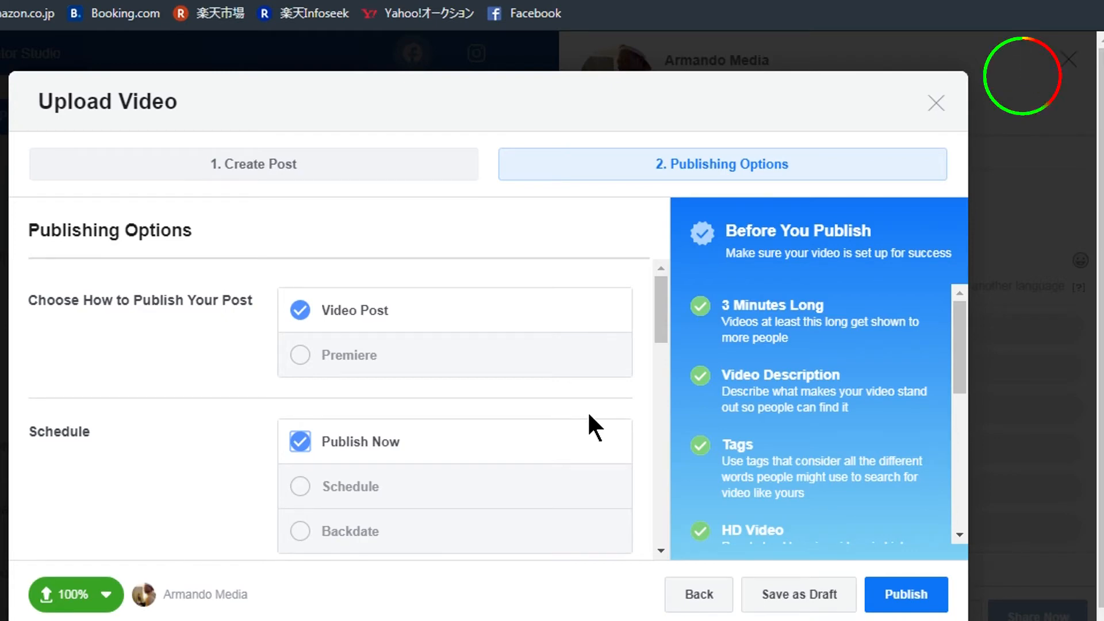
pyautogui.click(300, 489)
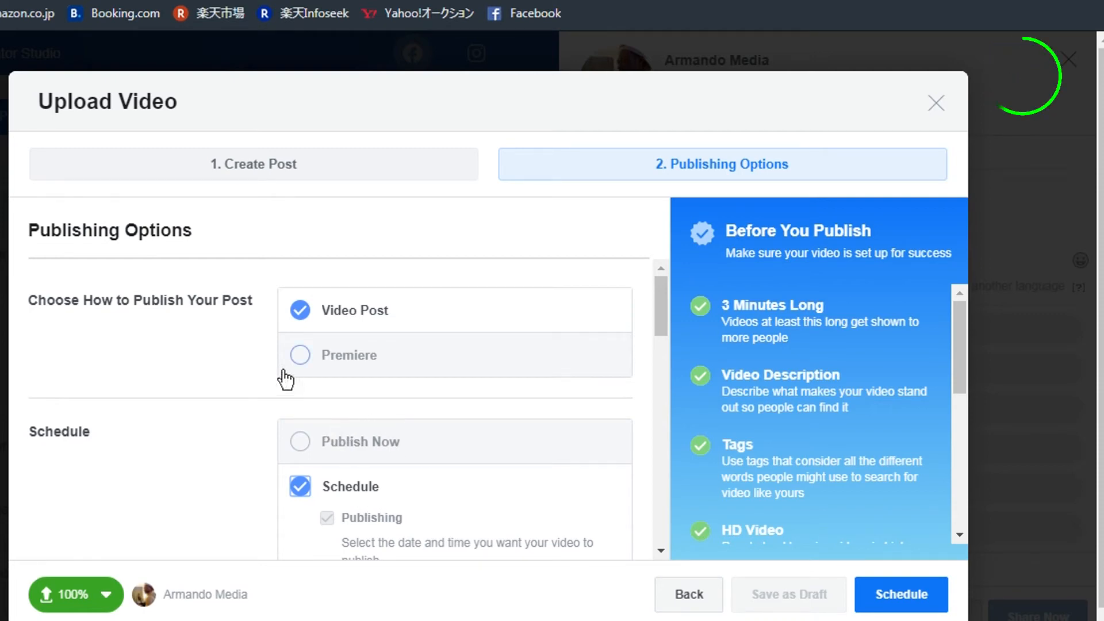
pyautogui.click(314, 361)
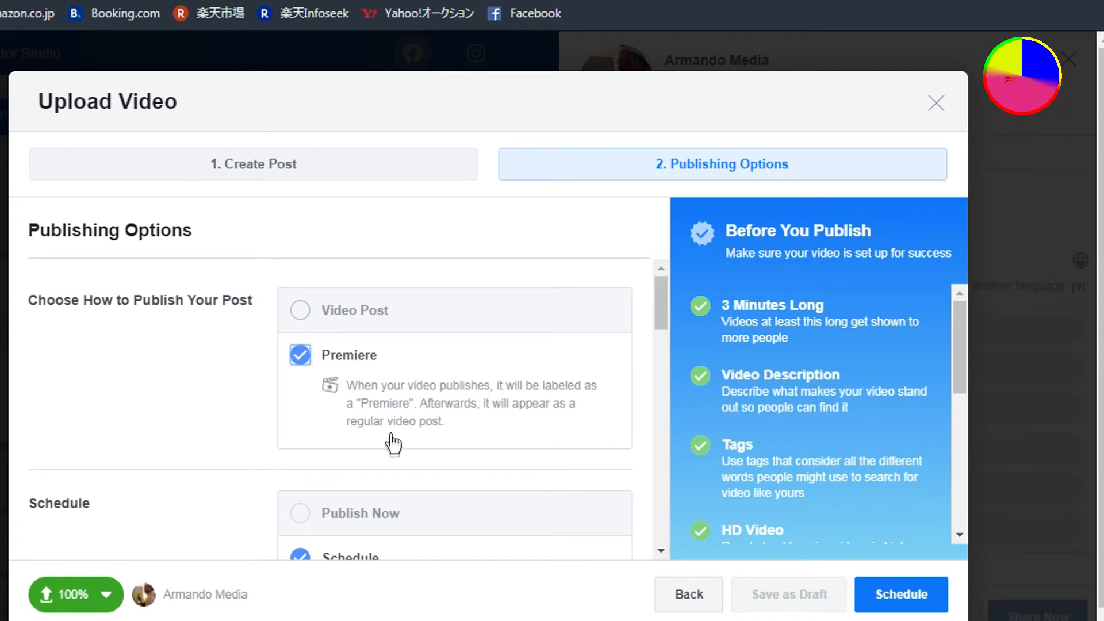
# - Schedule the premiere for May 17, 2020 at 3:00 AM
pyautogui.scroll(-2, 389, 463)
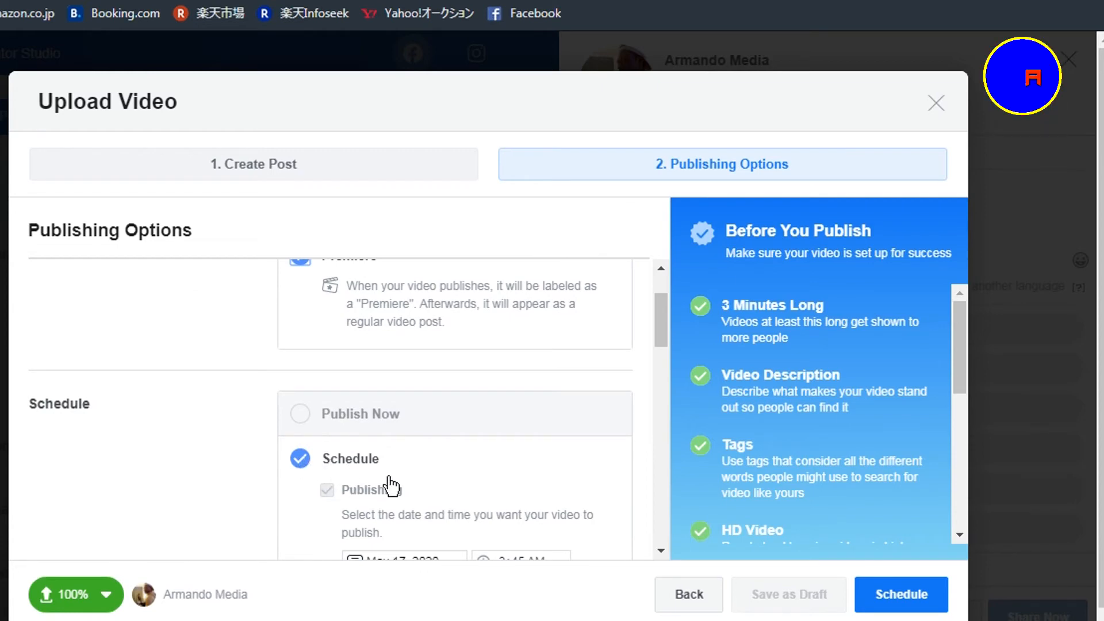
pyautogui.scroll(-2, 397, 483)
pyautogui.scroll(-1, 399, 484)
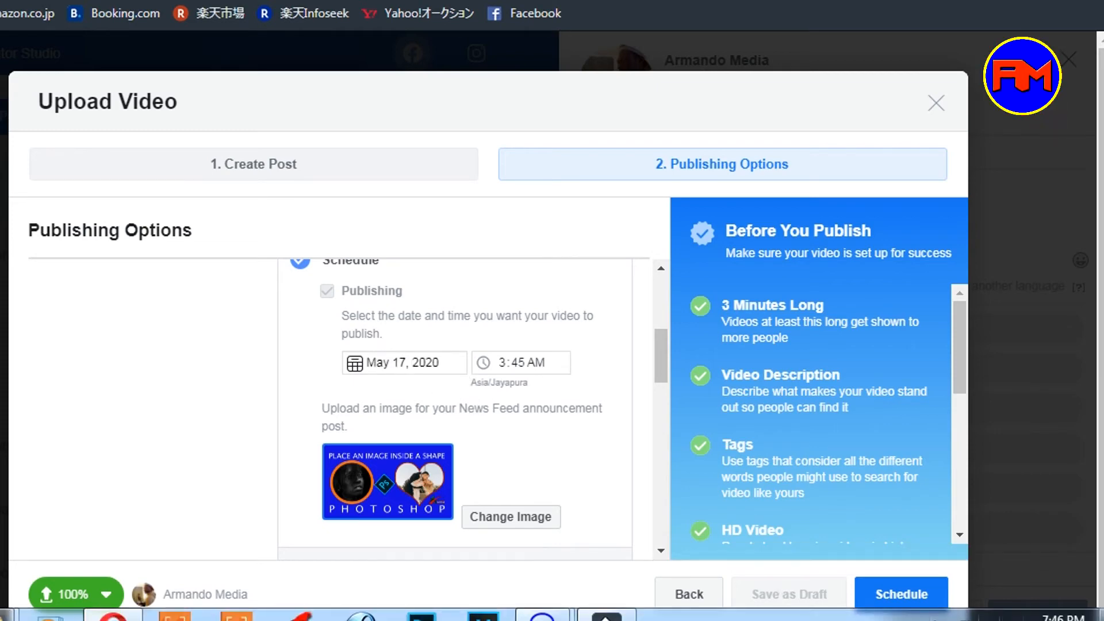
pyautogui.click(407, 364)
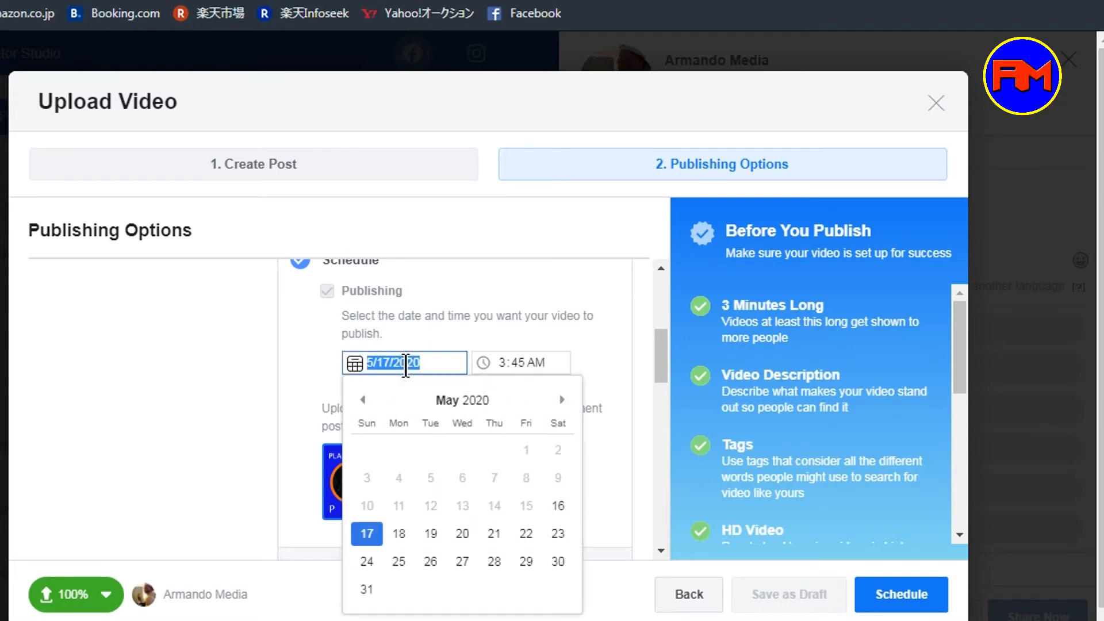
pyautogui.click(557, 507)
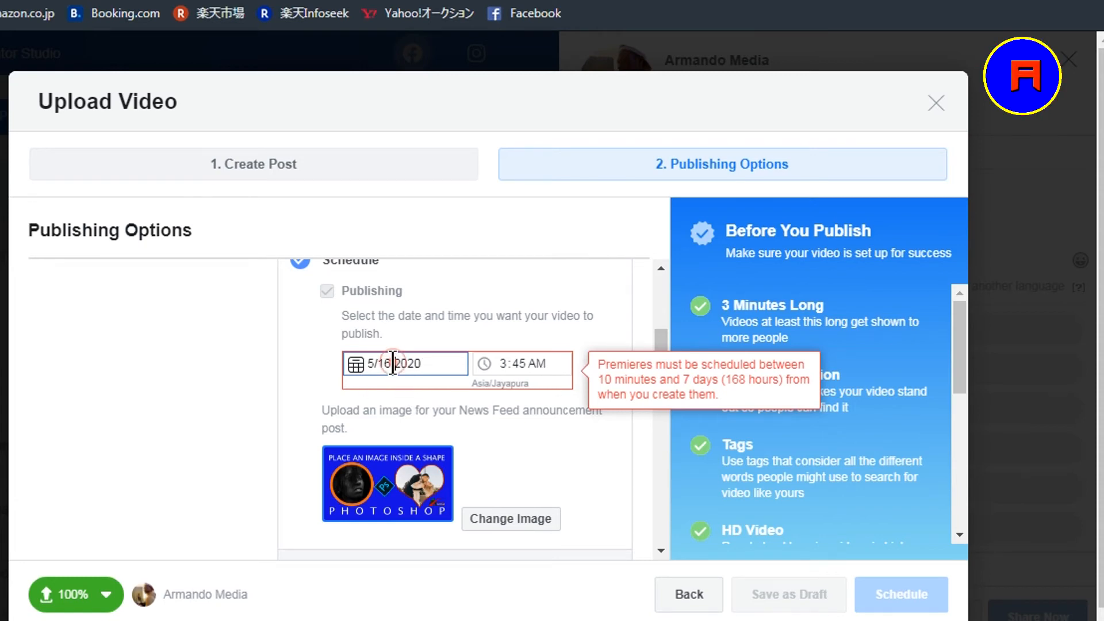
pyautogui.click(395, 364)
pyautogui.click(372, 532)
pyautogui.click(518, 362)
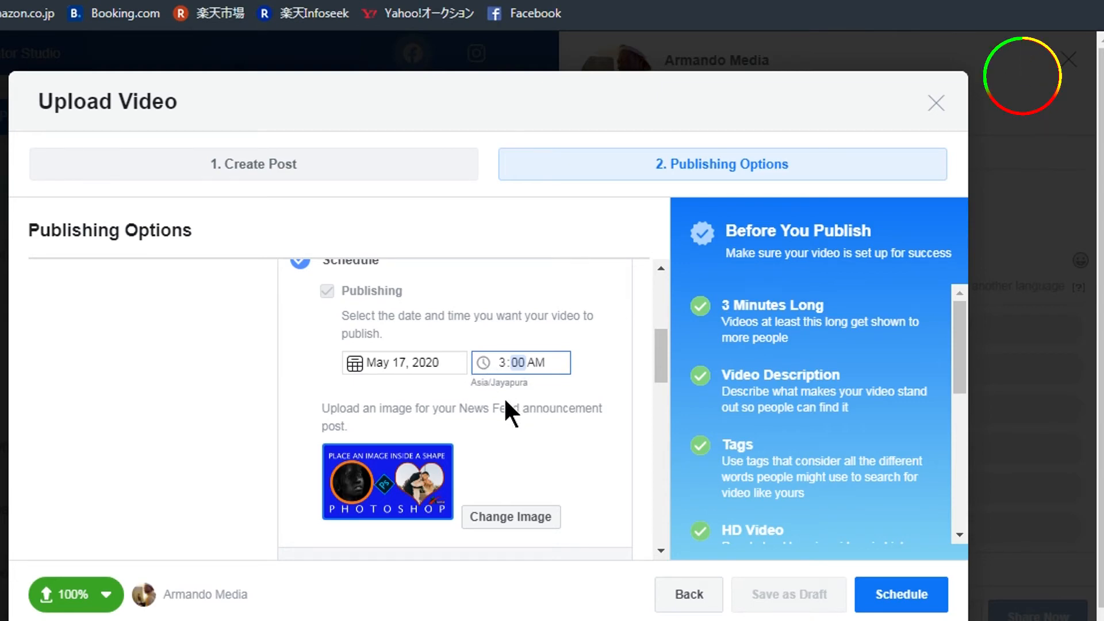
pyautogui.scroll(-5, 504, 397)
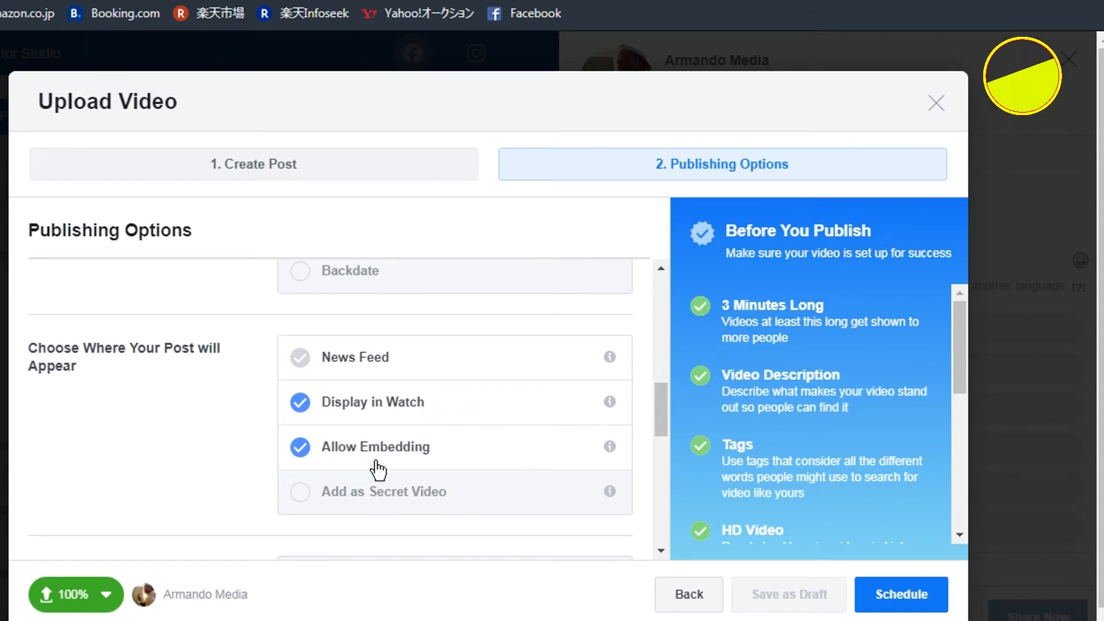
# - Add the video to the facebook tips and tricks playlist
pyautogui.click(301, 359)
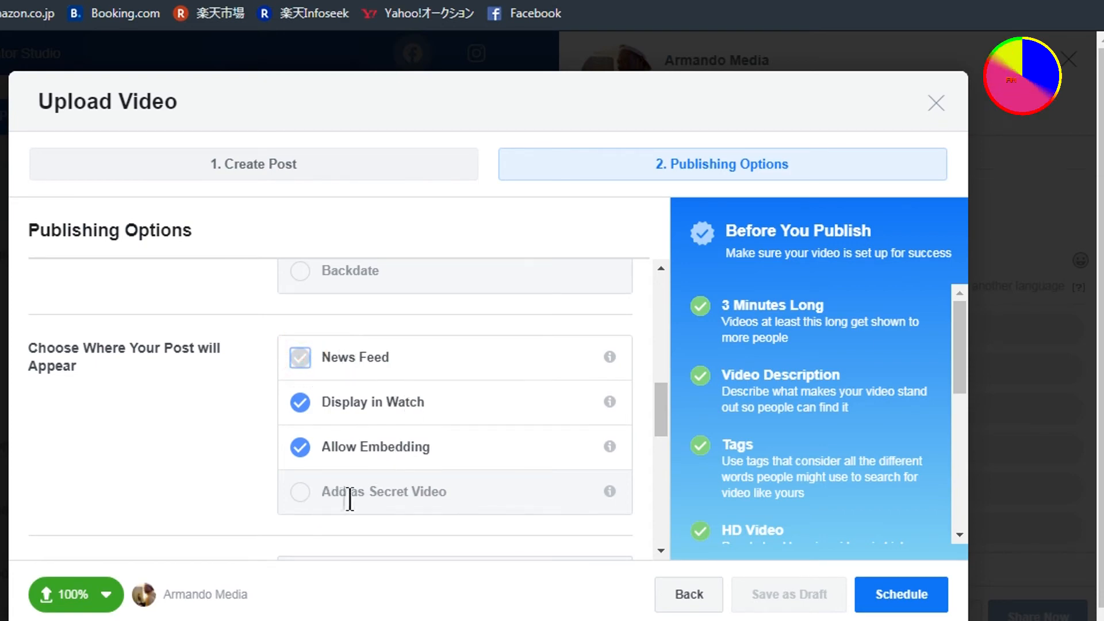
pyautogui.scroll(-1, 461, 420)
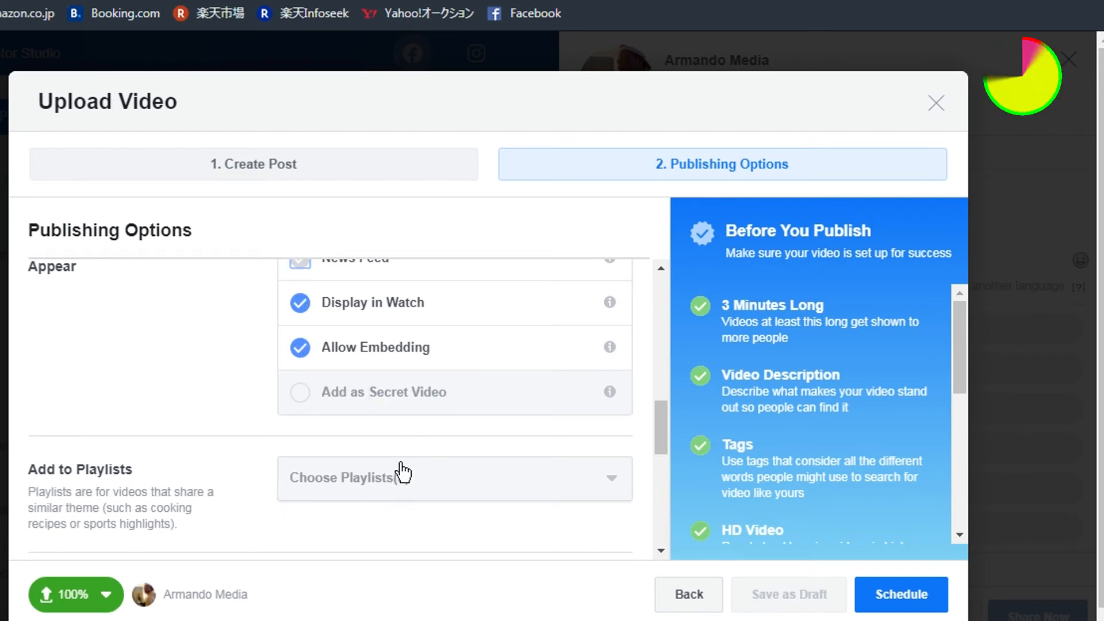
pyautogui.scroll(-1, 406, 444)
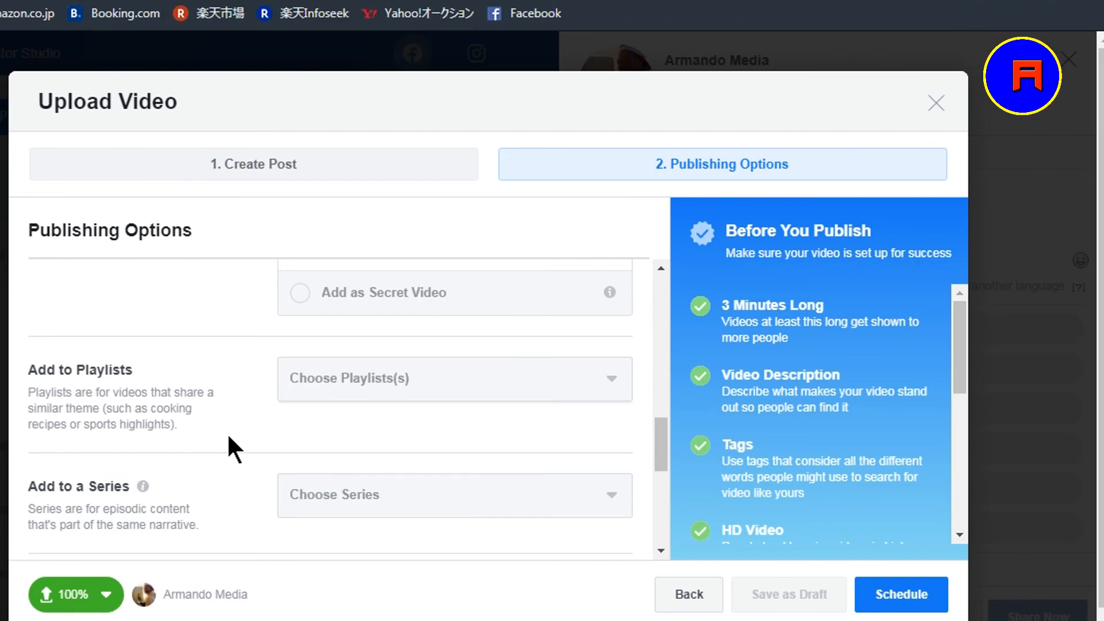
pyautogui.click(700, 86)
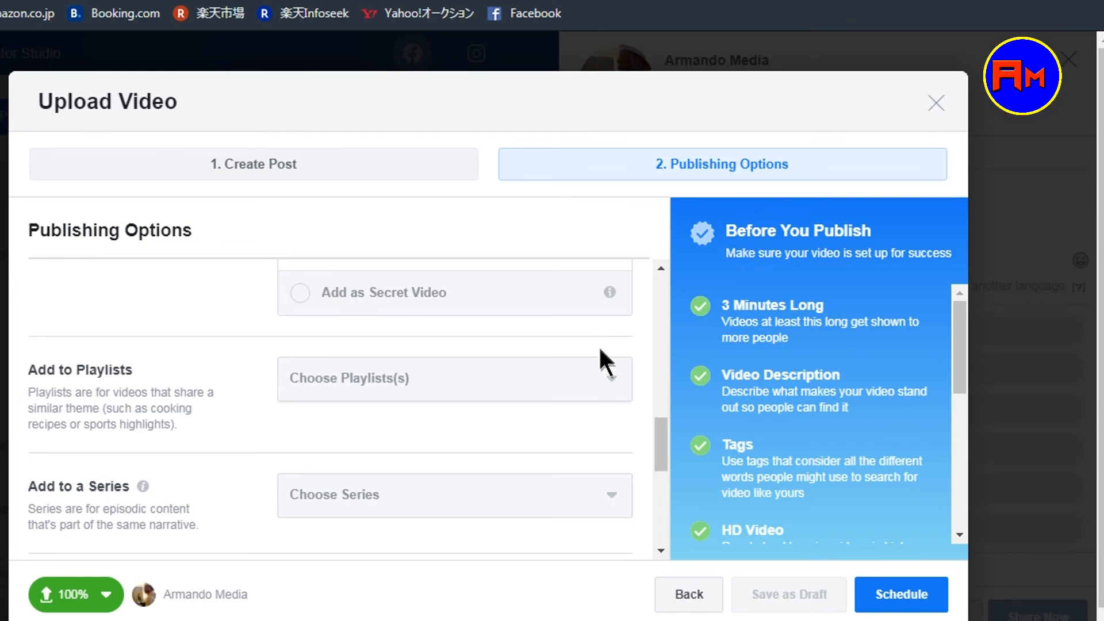
pyautogui.click(613, 388)
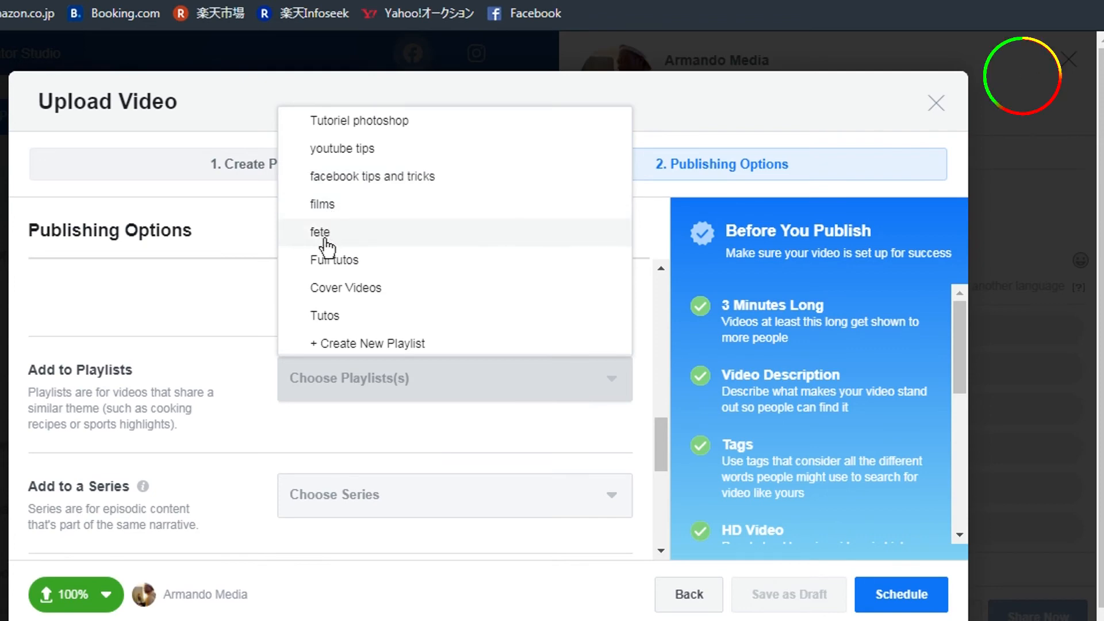
pyautogui.click(374, 179)
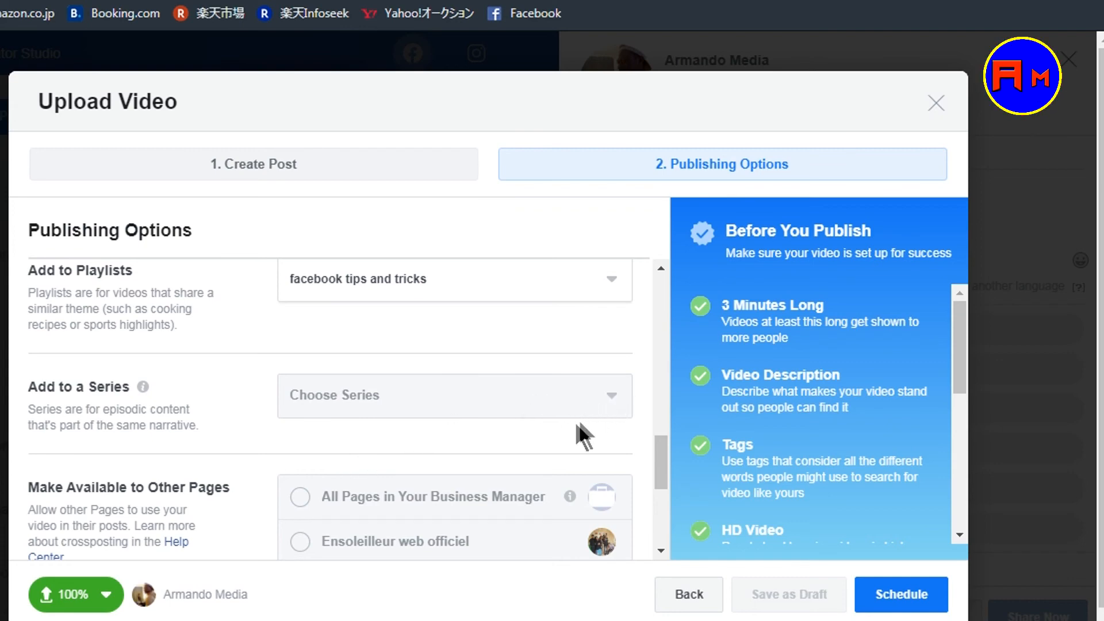
# - Go through the remaining publishing options and submit the post as a scheduled premiere
pyautogui.scroll(-3, 572, 440)
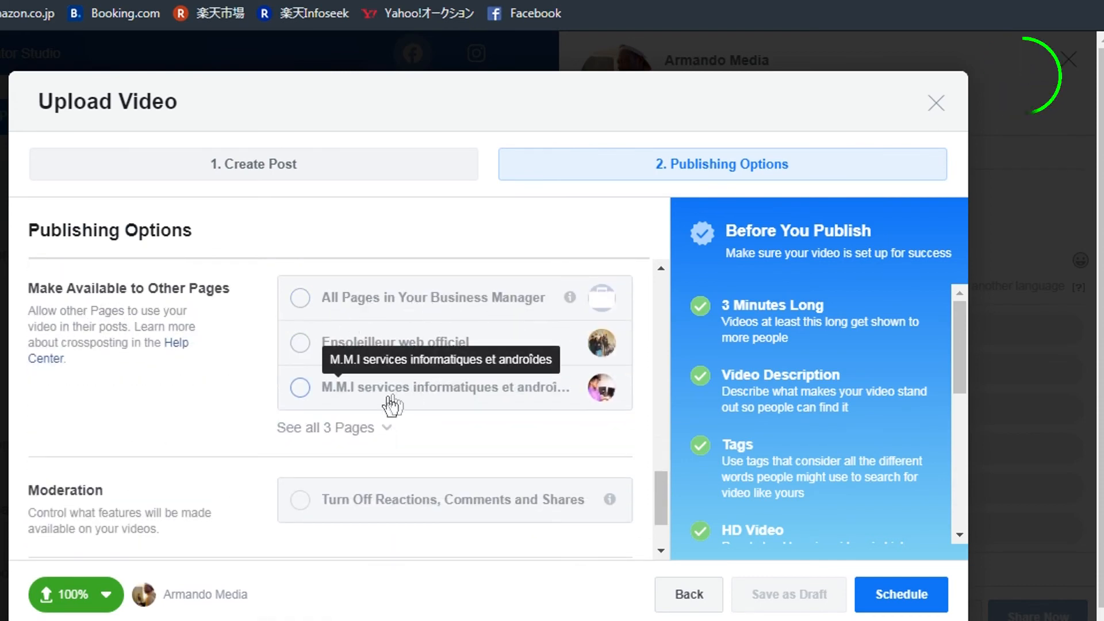
pyautogui.scroll(-2, 368, 420)
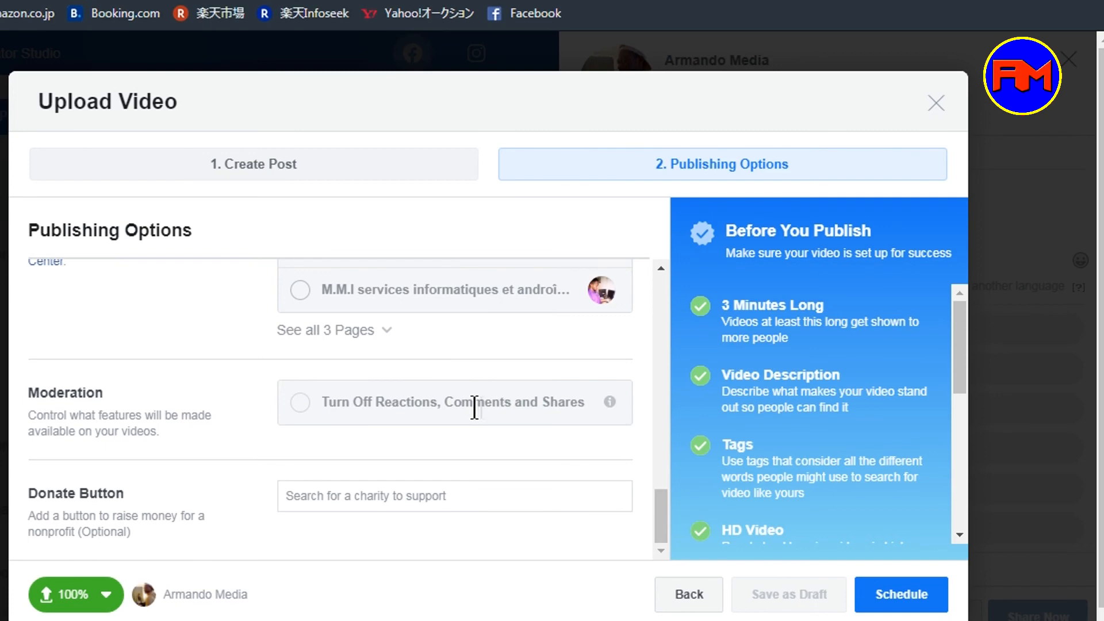
pyautogui.scroll(-1, 423, 419)
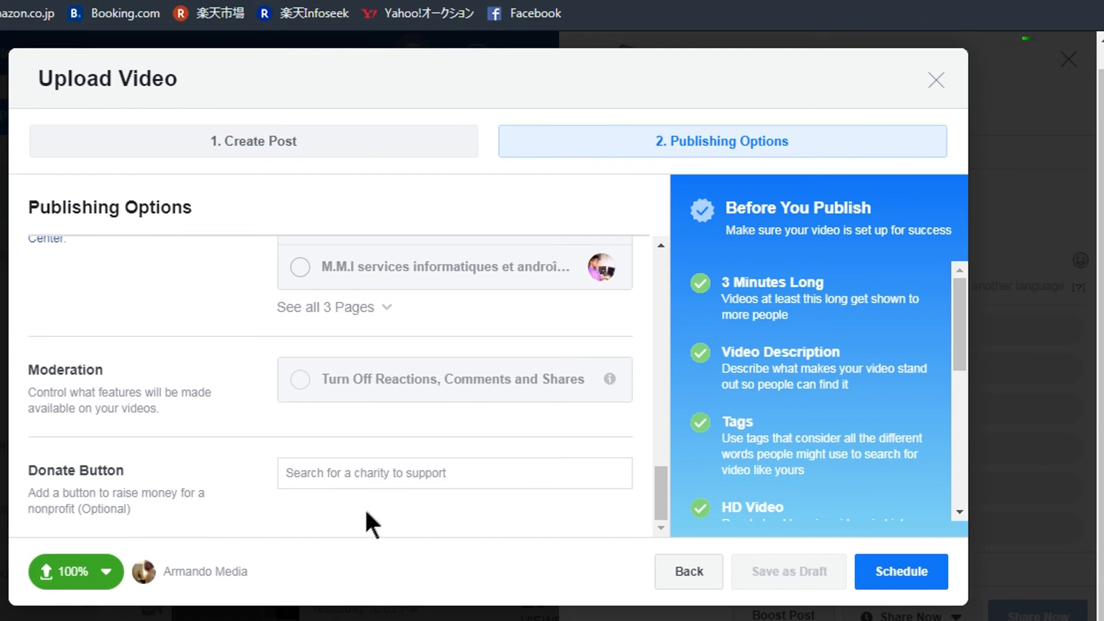
pyautogui.scroll(10, 354, 516)
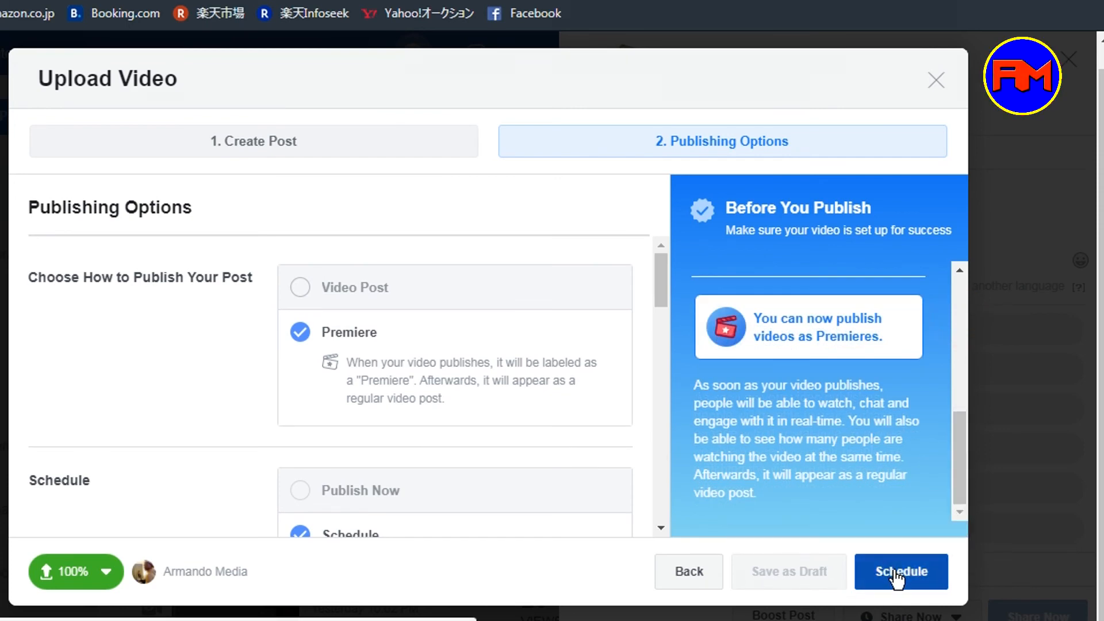
pyautogui.moveTo(665, 273); pyautogui.dragTo(655, 322)
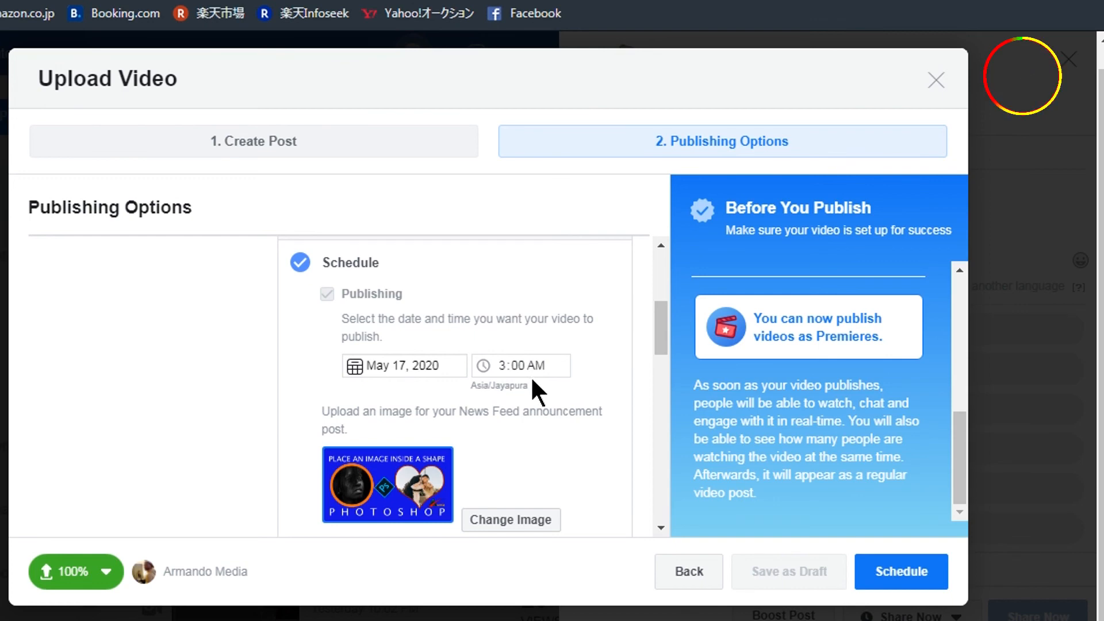
pyautogui.click(895, 573)
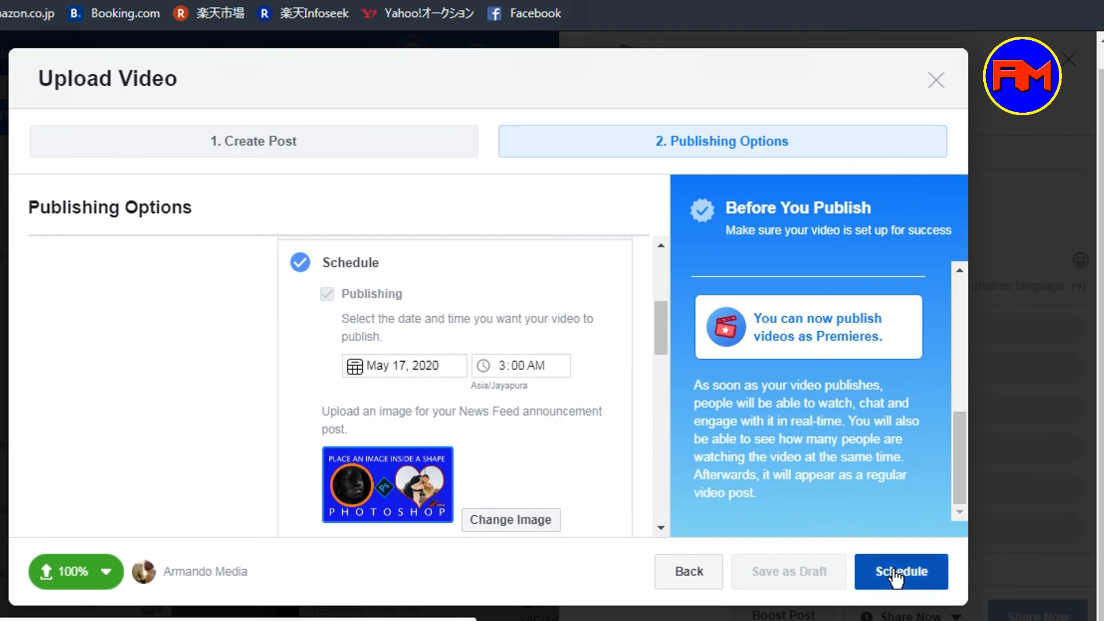
pyautogui.click(894, 573)
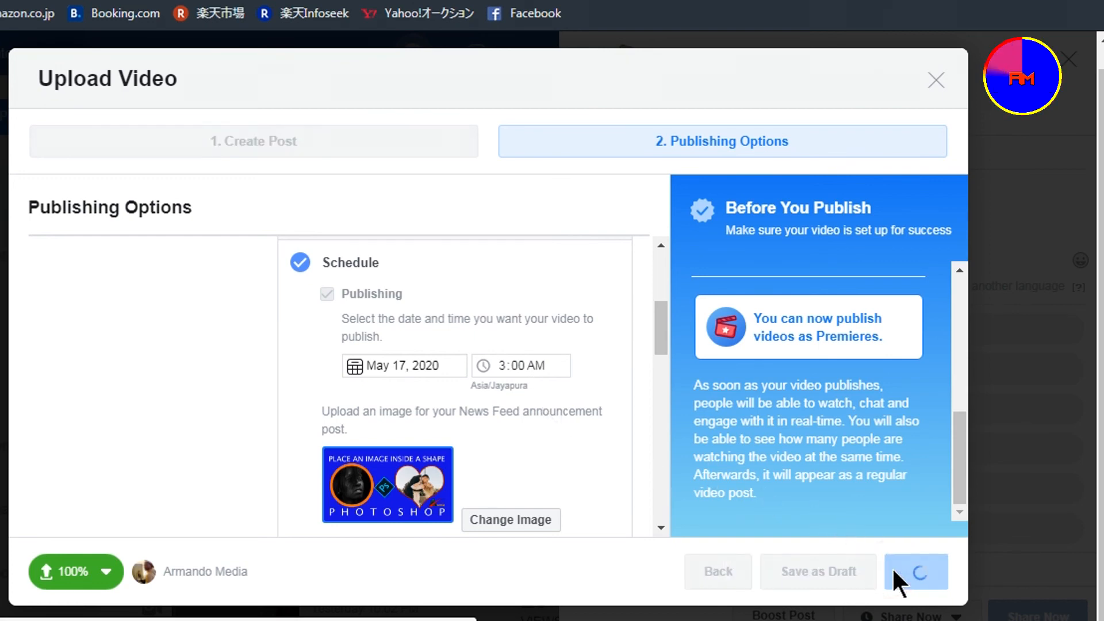